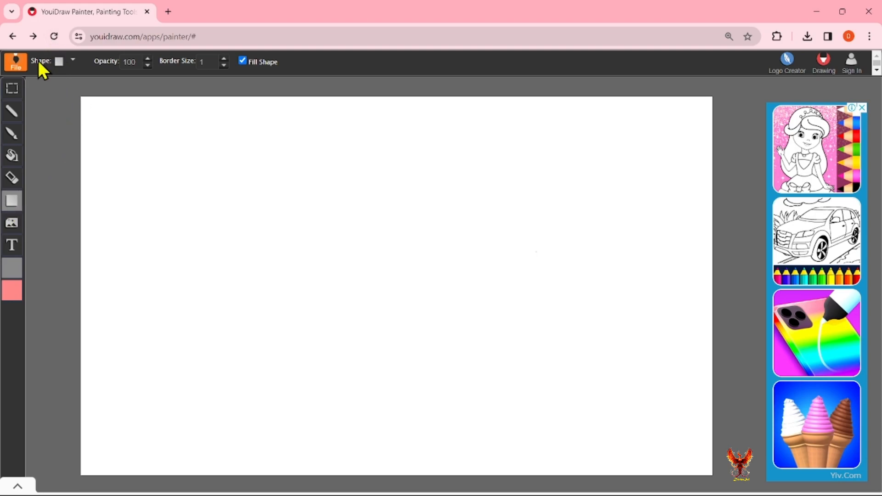
Open the Shape dropdown in the top toolbar to list the shape types.
{"action": "left_click", "coordinate": [73, 60]}
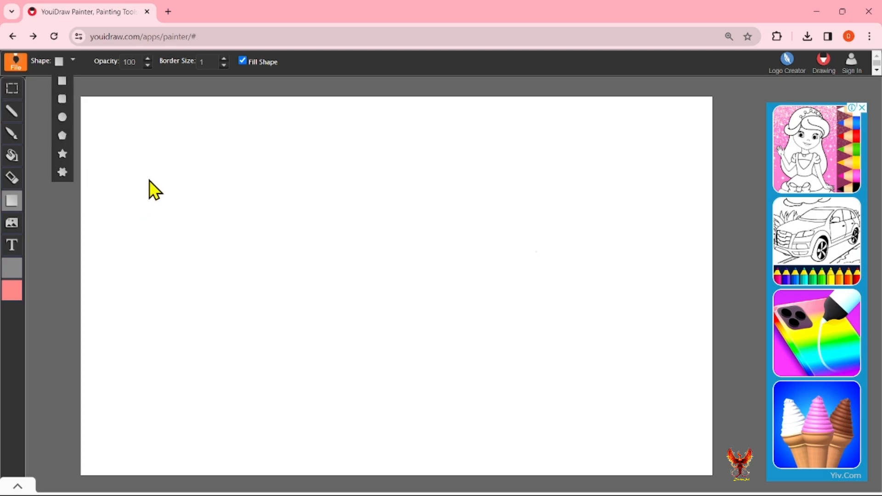
Draw a grey filled rectangle, shrink it, move it to the top-left, and tilt it slightly.
{"action": "mouse_move", "coordinate": [144, 174]}
{"action": "left_mouse_down"}
{"action": "mouse_move", "coordinate": [201, 237]}
{"action": "mouse_move", "coordinate": [301, 295]}
{"action": "mouse_move", "coordinate": [358, 308]}
{"action": "left_mouse_up"}
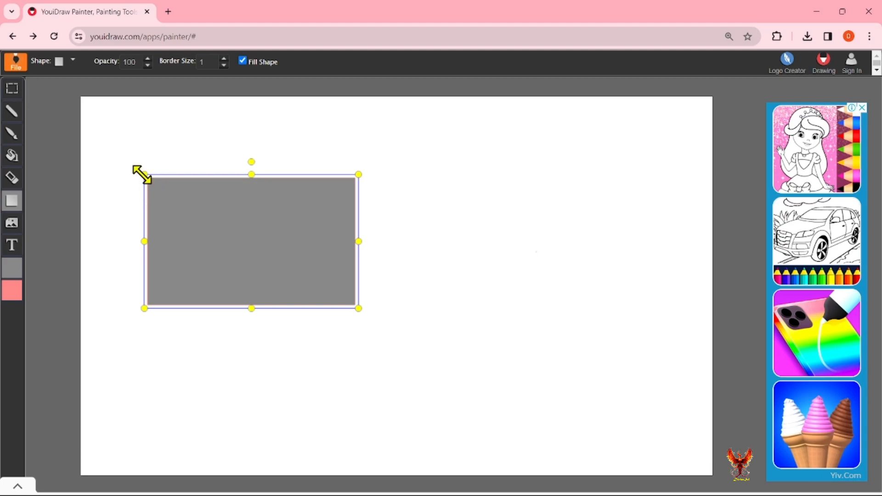
{"action": "left_click_drag", "start_coordinate": [144, 175], "coordinate": [207, 250]}
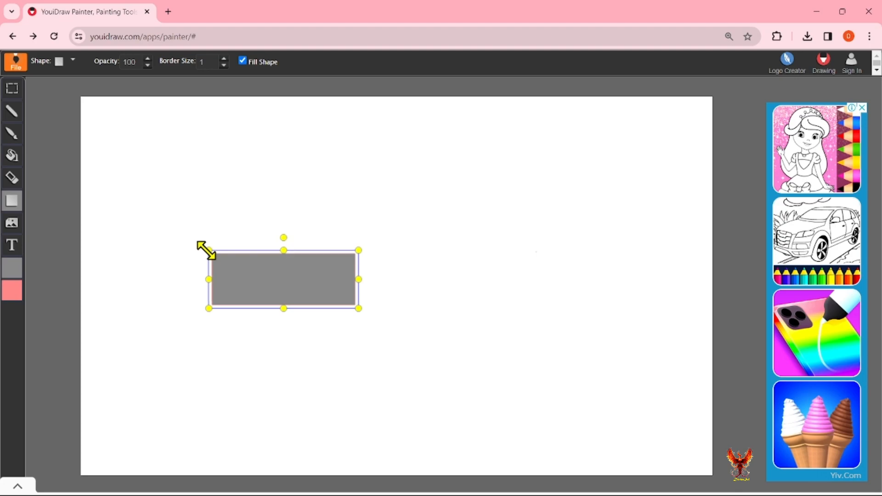
{"action": "left_click_drag", "start_coordinate": [282, 289], "coordinate": [170, 172]}
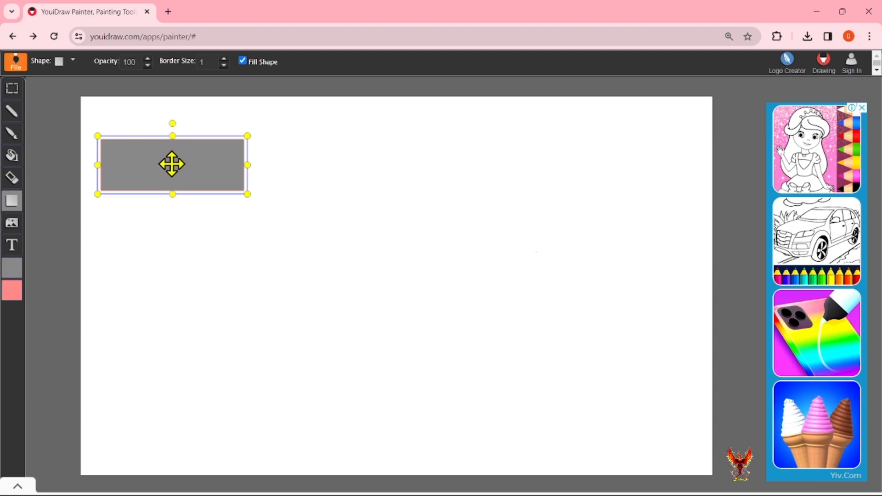
{"action": "left_click_drag", "start_coordinate": [173, 161], "coordinate": [196, 173]}
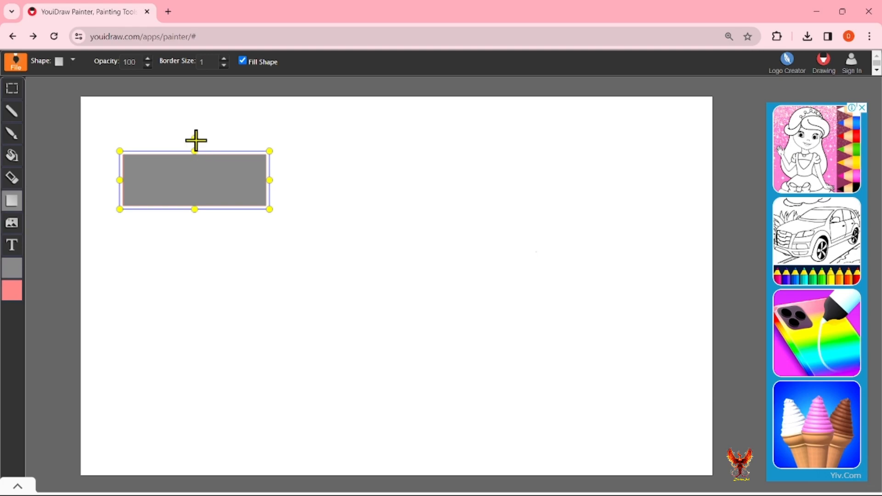
{"action": "mouse_move", "coordinate": [196, 138]}
{"action": "left_mouse_down"}
{"action": "mouse_move", "coordinate": [213, 154]}
{"action": "mouse_move", "coordinate": [226, 217]}
{"action": "mouse_move", "coordinate": [189, 264]}
{"action": "mouse_move", "coordinate": [187, 136]}
{"action": "mouse_move", "coordinate": [89, 232]}
{"action": "mouse_move", "coordinate": [207, 271]}
{"action": "mouse_move", "coordinate": [113, 129]}
{"action": "mouse_move", "coordinate": [222, 116]}
{"action": "mouse_move", "coordinate": [261, 221]}
{"action": "mouse_move", "coordinate": [240, 260]}
{"action": "mouse_move", "coordinate": [244, 164]}
{"action": "mouse_move", "coordinate": [197, 121]}
{"action": "mouse_move", "coordinate": [106, 195]}
{"action": "mouse_move", "coordinate": [152, 222]}
{"action": "mouse_move", "coordinate": [230, 162]}
{"action": "mouse_move", "coordinate": [202, 139]}
{"action": "mouse_move", "coordinate": [144, 179]}
{"action": "mouse_move", "coordinate": [163, 147]}
{"action": "mouse_move", "coordinate": [244, 179]}
{"action": "mouse_move", "coordinate": [237, 195]}
{"action": "mouse_move", "coordinate": [214, 142]}
{"action": "mouse_move", "coordinate": [197, 136]}
{"action": "left_mouse_up"}
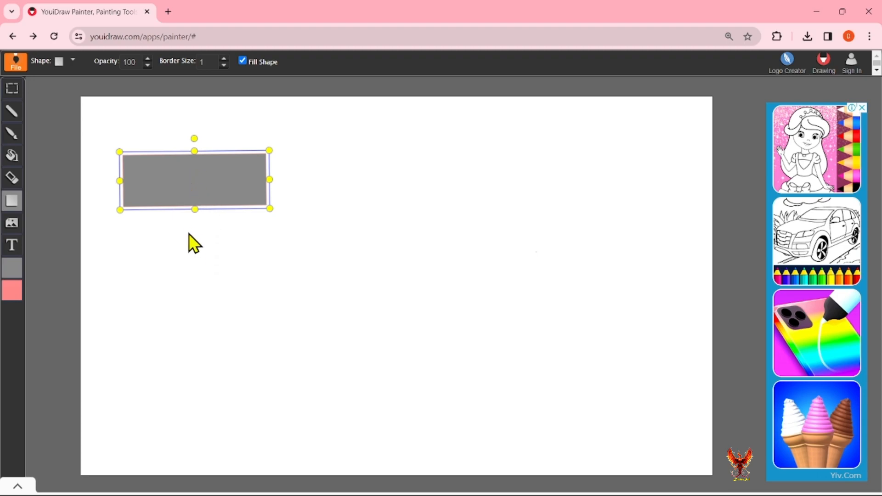
Deselect the first rectangle, discard the stray shape, and set Opacity to 50.
{"action": "left_click", "coordinate": [192, 247]}
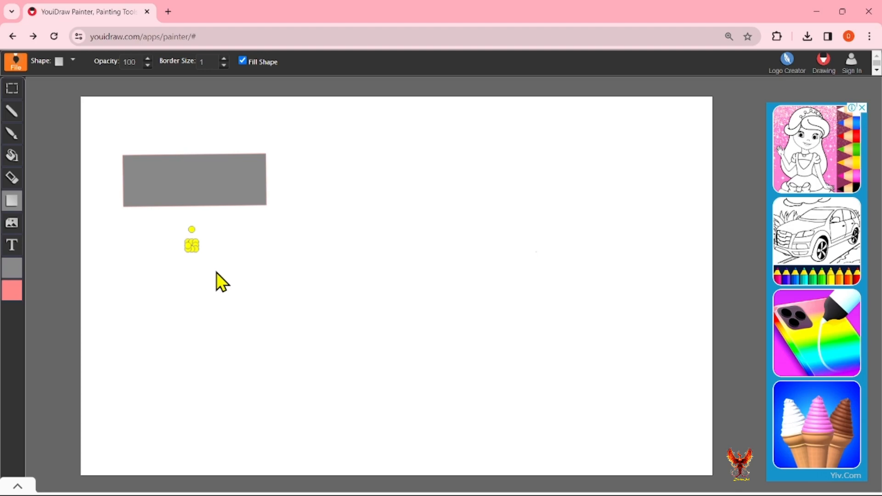
{"action": "key", "text": "Escape"}
{"action": "double_click", "coordinate": [140, 62]}
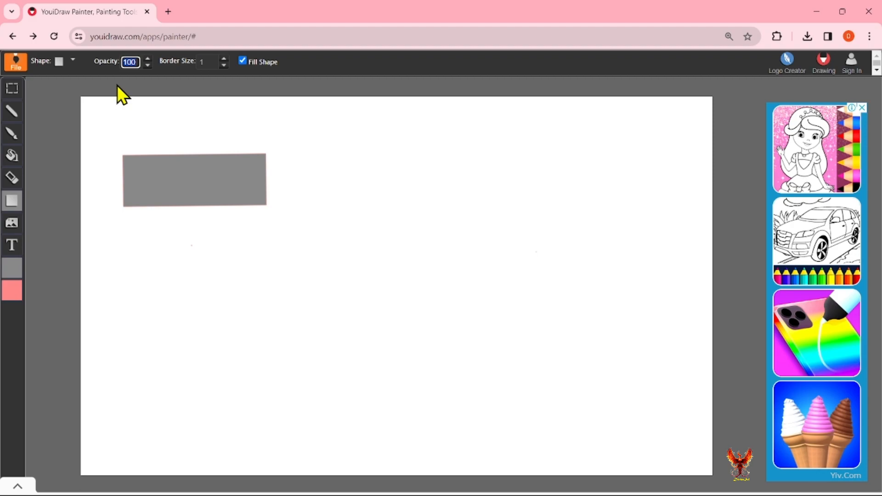
{"action": "type", "text": "50"}
{"action": "key", "text": "Return"}
Draw a half-transparent rectangle right of the first, nudge it down, and deselect it.
{"action": "left_click_drag", "start_coordinate": [291, 140], "coordinate": [408, 198]}
{"action": "left_click_drag", "start_coordinate": [367, 172], "coordinate": [366, 179]}
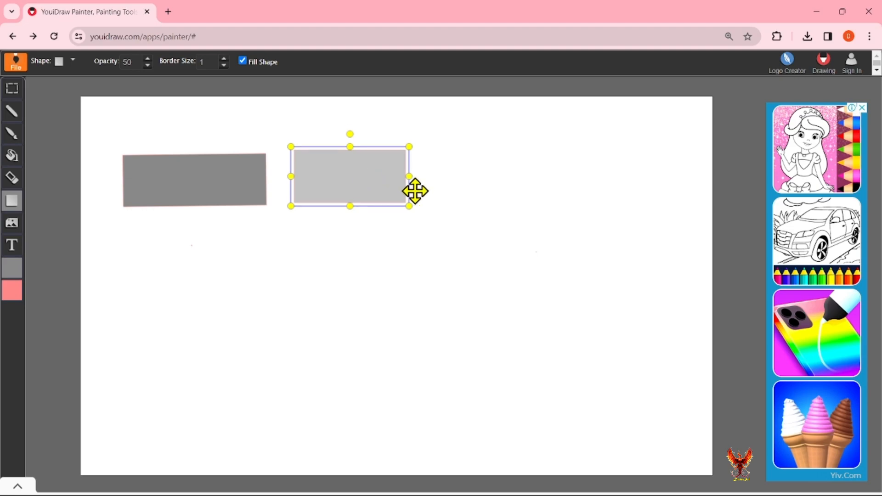
{"action": "left_click", "coordinate": [440, 228]}
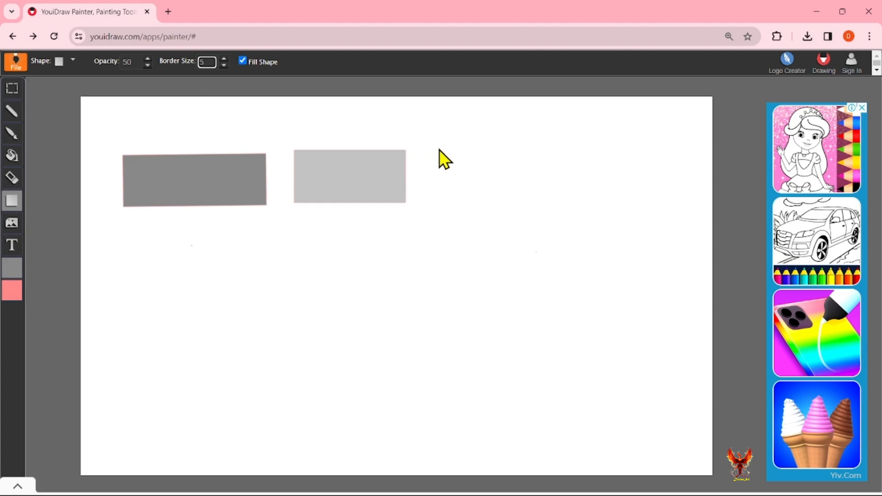
Draw a third rectangle further right and thicken its pink border to size 21.
{"action": "mouse_move", "coordinate": [434, 143]}
{"action": "left_mouse_down"}
{"action": "mouse_move", "coordinate": [488, 191]}
{"action": "mouse_move", "coordinate": [551, 203]}
{"action": "left_mouse_up"}
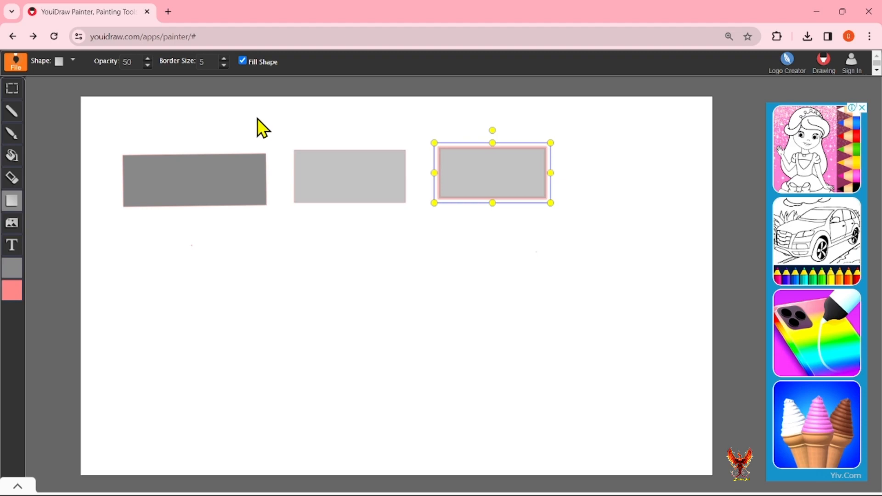
{"action": "left_click", "coordinate": [224, 58]}
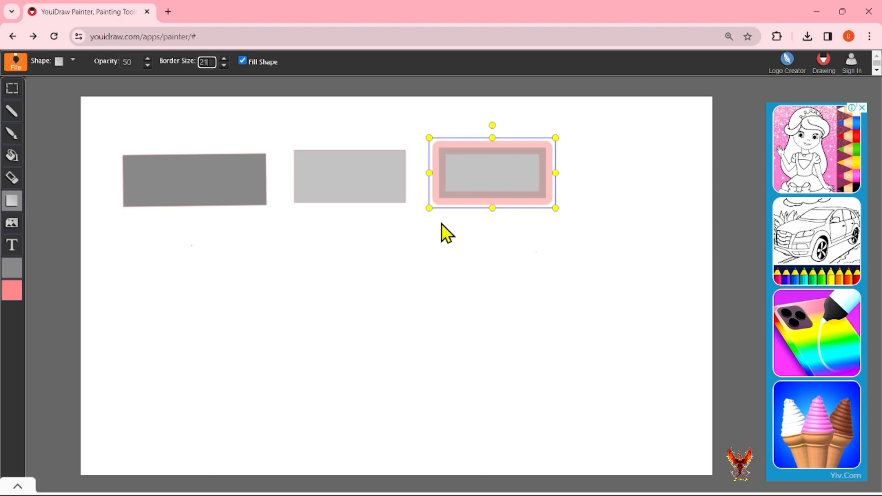
{"action": "left_click", "coordinate": [521, 265]}
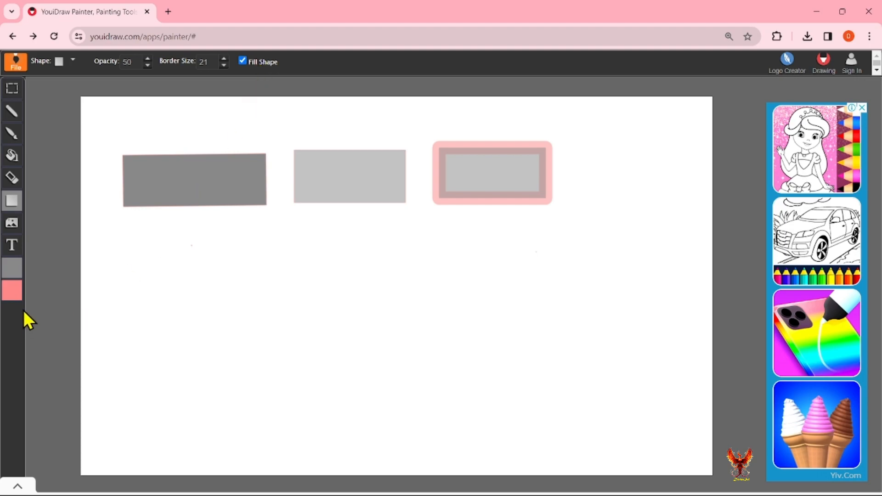
Draw a rectangle below the first and turn off Fill Shape, leaving a pink outline.
{"action": "left_click_drag", "start_coordinate": [147, 243], "coordinate": [317, 316]}
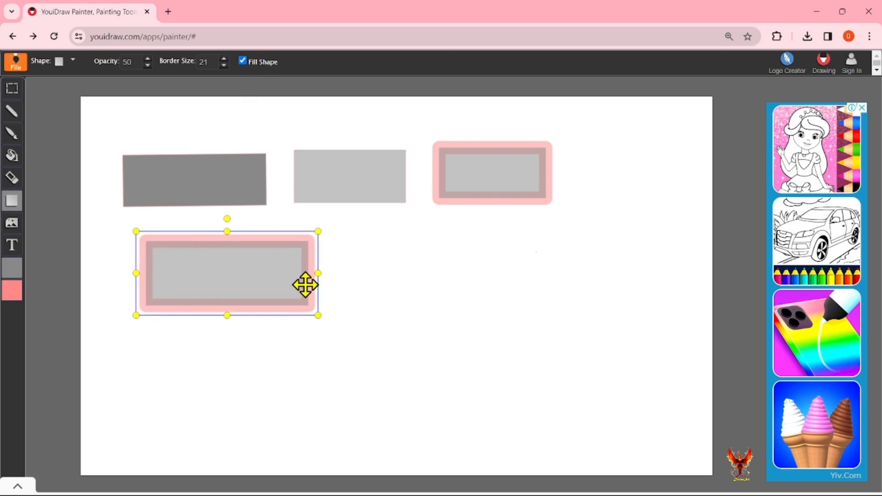
{"action": "left_click", "coordinate": [243, 60]}
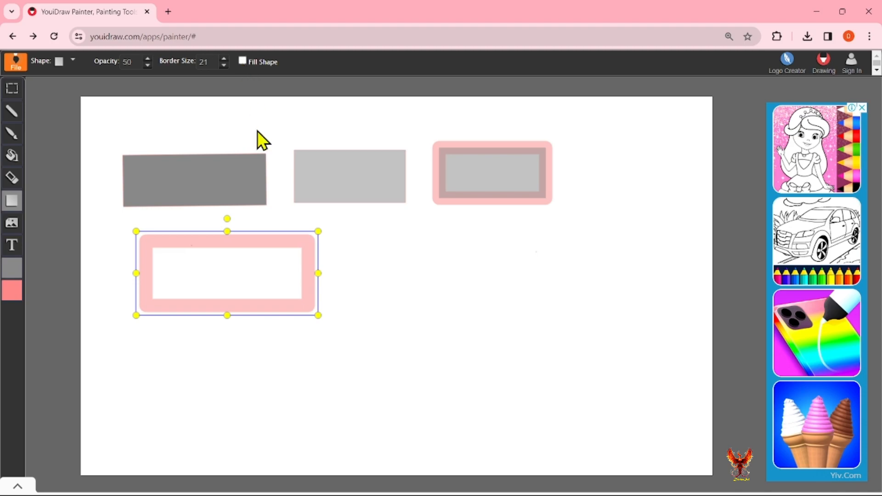
{"action": "left_click", "coordinate": [339, 314]}
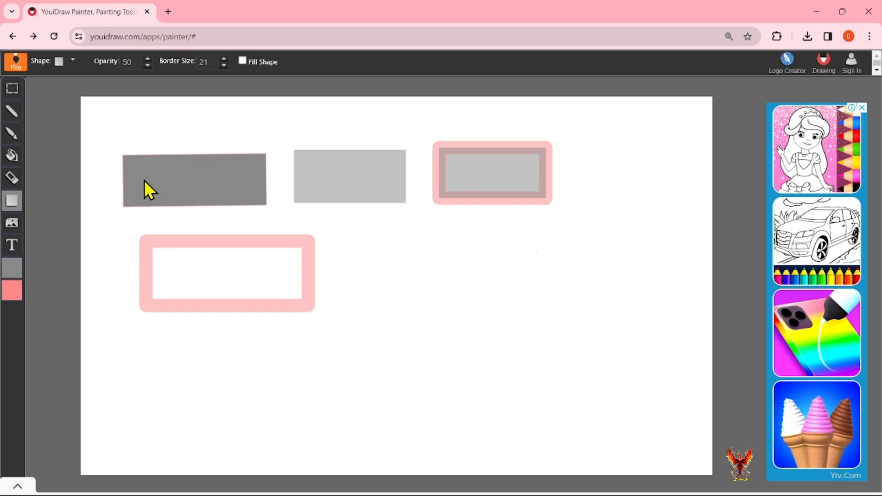
Set fill colour cc2bcc and border colour 030303, then draw a rectangle beside the pink one.
{"action": "left_click", "coordinate": [13, 265]}
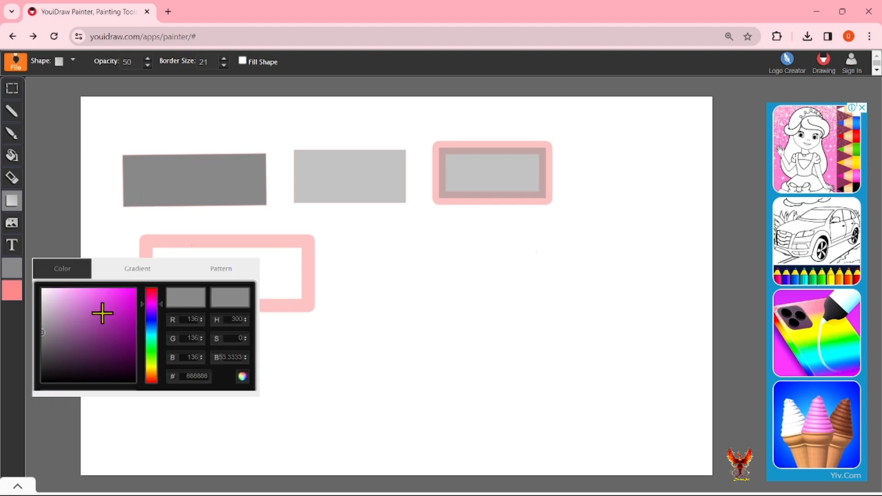
{"action": "left_click_drag", "start_coordinate": [117, 324], "coordinate": [116, 305]}
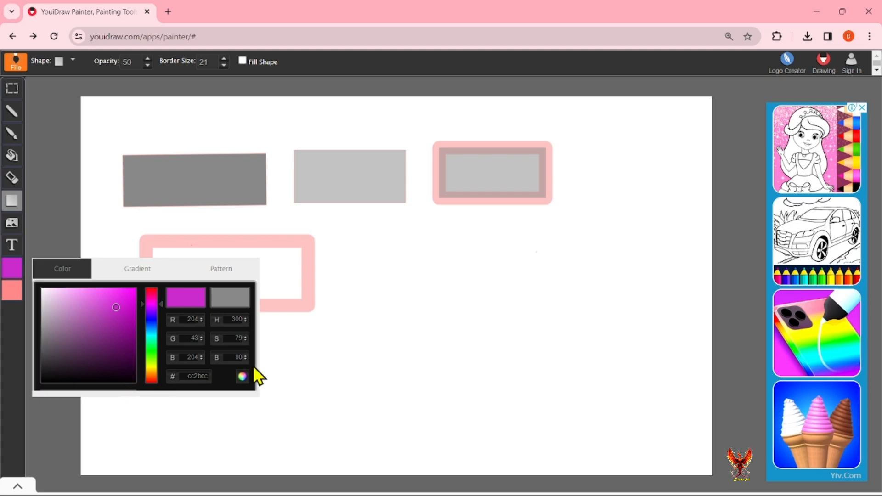
{"action": "left_click", "coordinate": [13, 293]}
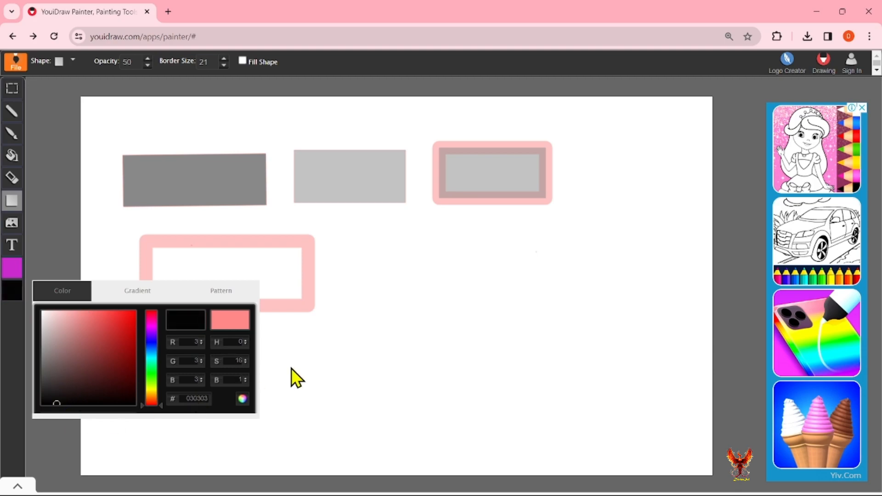
{"action": "mouse_move", "coordinate": [360, 230]}
{"action": "left_mouse_down"}
{"action": "mouse_move", "coordinate": [434, 292]}
{"action": "mouse_move", "coordinate": [552, 316]}
{"action": "left_mouse_up"}
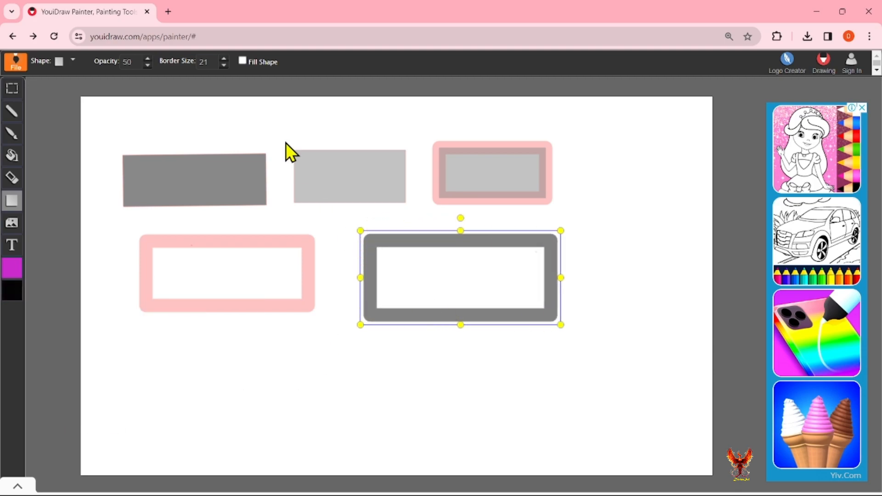
Make the new rectangle's border fully opaque black with thickness 8.
{"action": "left_click", "coordinate": [148, 60]}
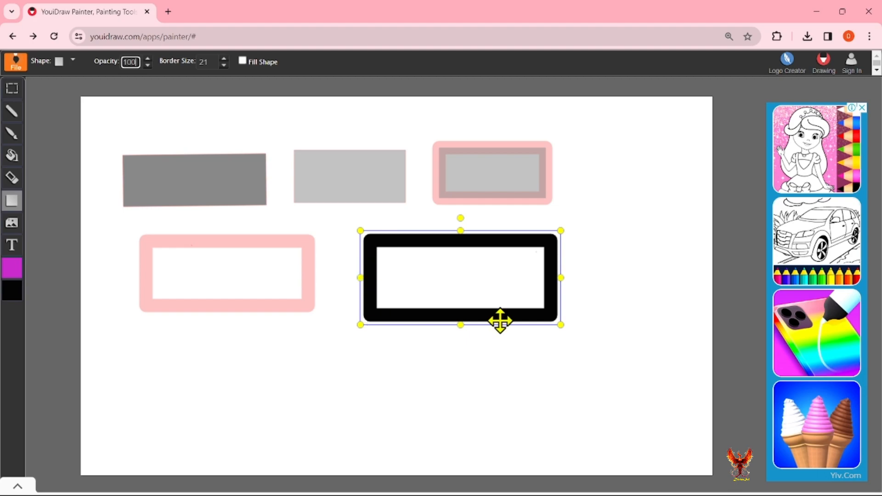
{"action": "left_click", "coordinate": [224, 66]}
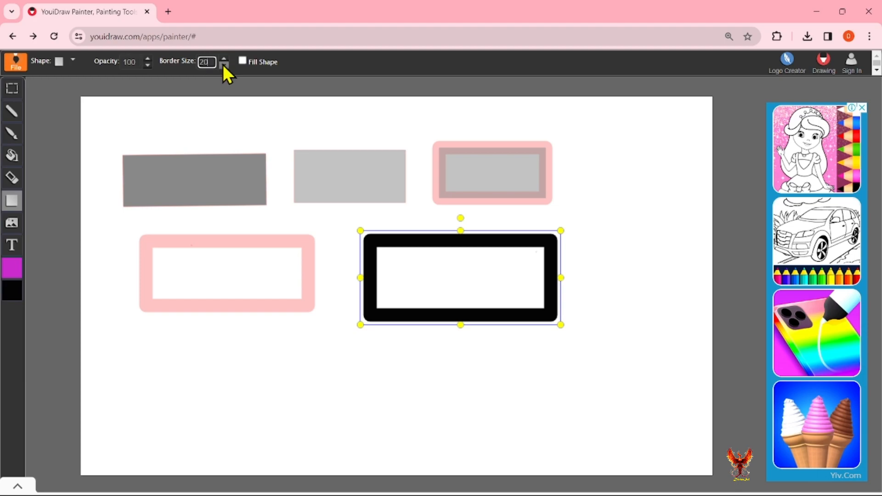
{"action": "left_click", "coordinate": [224, 65]}
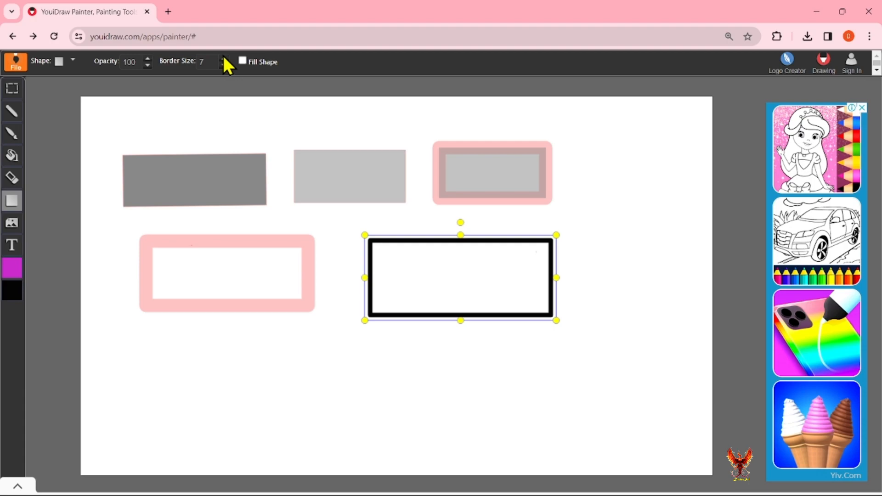
{"action": "left_click", "coordinate": [224, 59]}
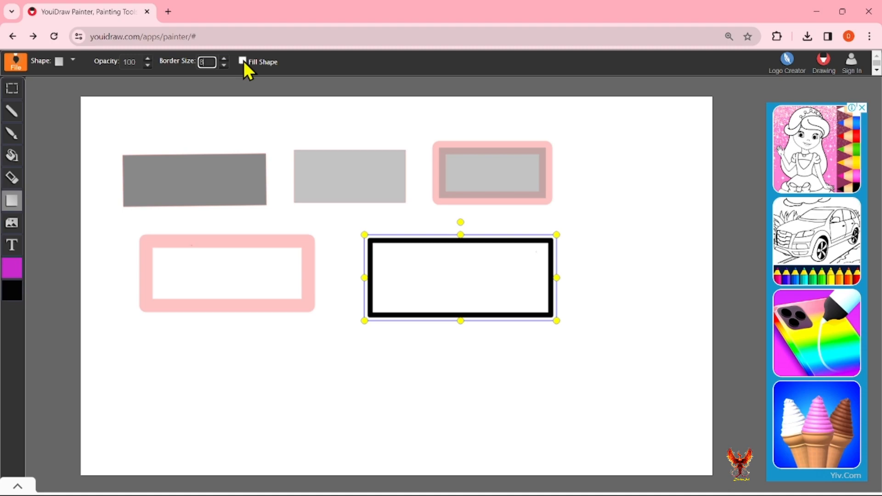
Fill the rectangle with magenta, enlarge it slightly, and shift it up and left.
{"action": "left_click", "coordinate": [243, 62]}
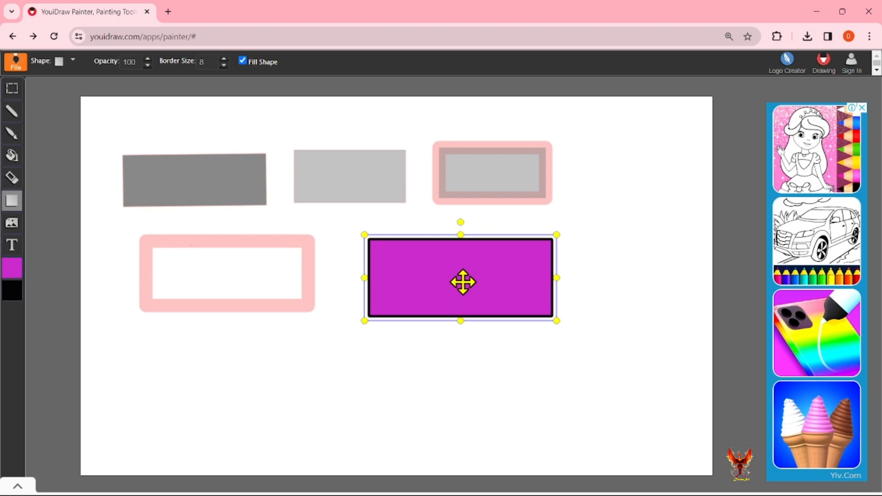
{"action": "mouse_move", "coordinate": [557, 321]}
{"action": "left_mouse_down"}
{"action": "mouse_move", "coordinate": [531, 301]}
{"action": "mouse_move", "coordinate": [561, 325]}
{"action": "left_mouse_up"}
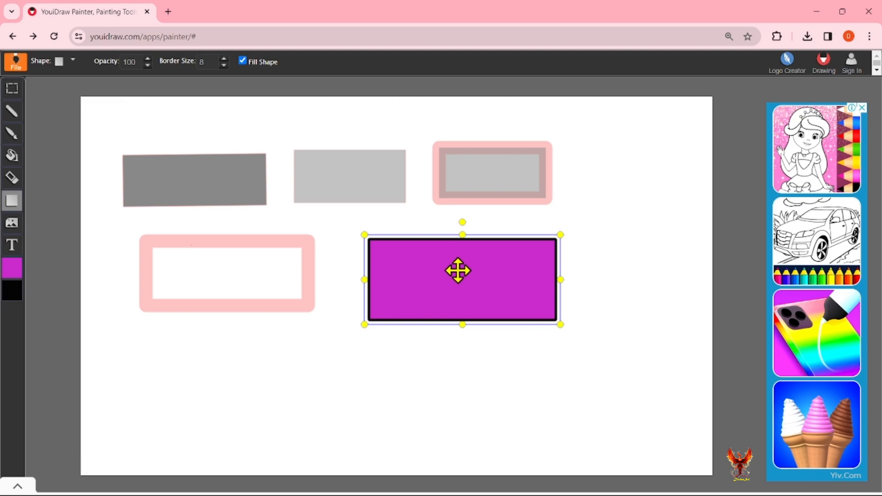
{"action": "mouse_move", "coordinate": [459, 270]}
{"action": "left_mouse_down"}
{"action": "mouse_move", "coordinate": [449, 339]}
{"action": "mouse_move", "coordinate": [415, 342]}
{"action": "mouse_move", "coordinate": [391, 326]}
{"action": "mouse_move", "coordinate": [528, 306]}
{"action": "mouse_move", "coordinate": [309, 292]}
{"action": "mouse_move", "coordinate": [225, 261]}
{"action": "mouse_move", "coordinate": [454, 260]}
{"action": "left_mouse_up"}
Switch to the rounded rectangle shape and draw a purple one at the lower left.
{"action": "left_click", "coordinate": [469, 360]}
{"action": "left_click", "coordinate": [73, 60]}
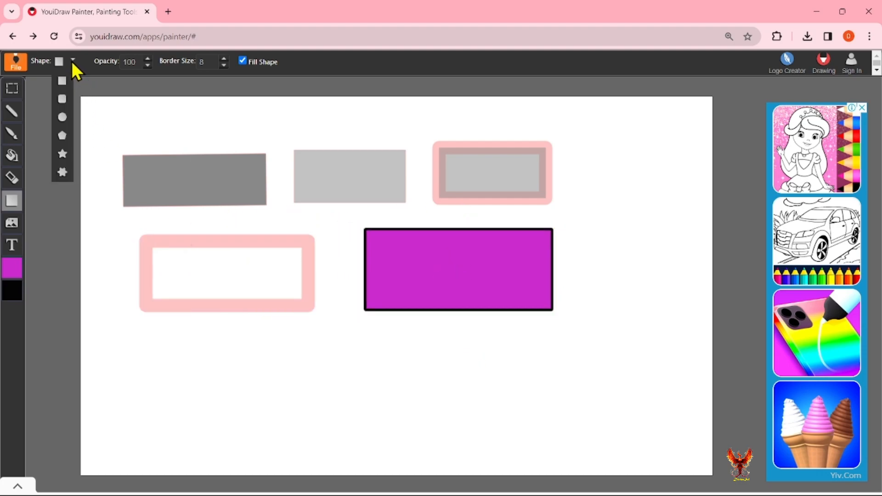
{"action": "left_click", "coordinate": [64, 101]}
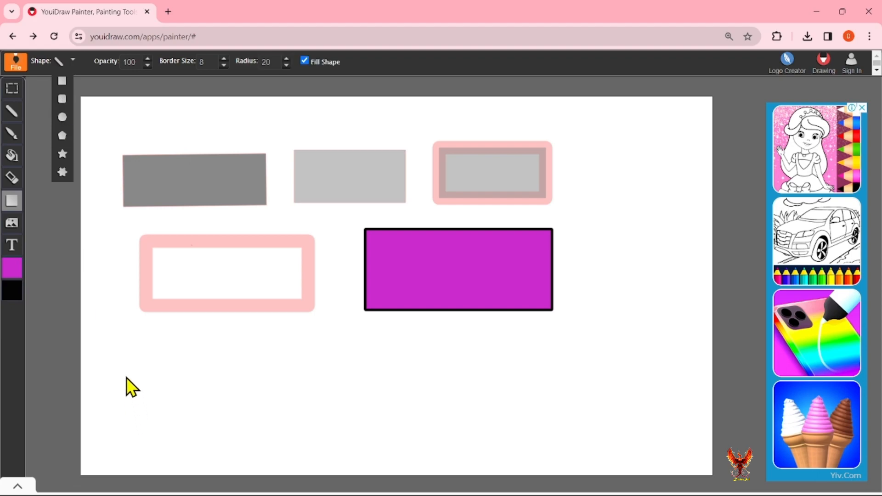
{"action": "mouse_move", "coordinate": [125, 354]}
{"action": "left_mouse_down"}
{"action": "mouse_move", "coordinate": [152, 399]}
{"action": "mouse_move", "coordinate": [327, 431]}
{"action": "left_mouse_up"}
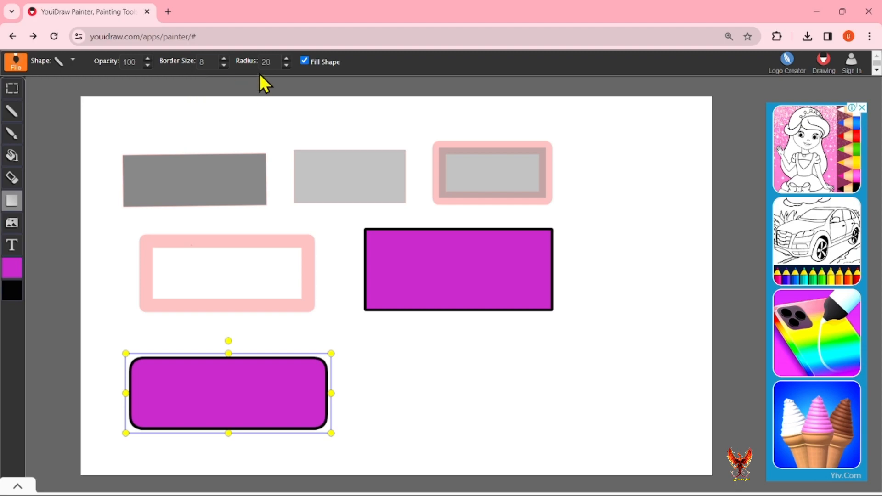
Adjust the corner radius, trying 80 and 200, and settle on 10.
{"action": "left_click", "coordinate": [287, 65]}
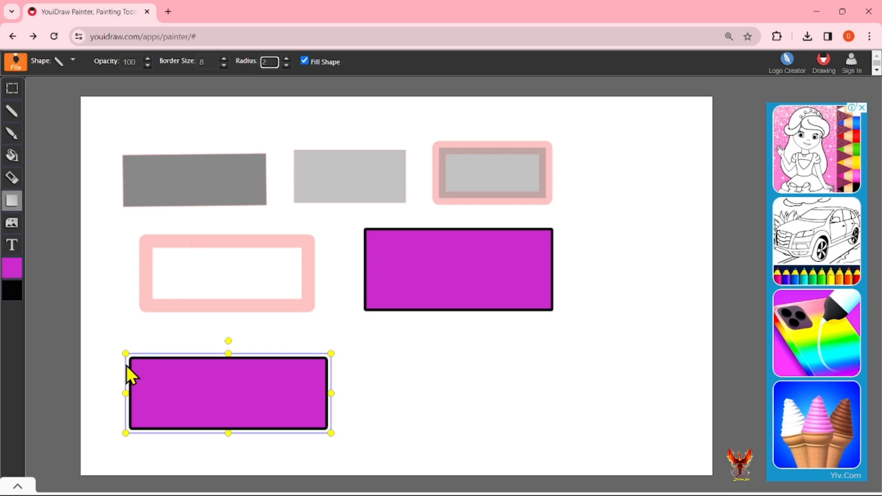
{"action": "left_click", "coordinate": [287, 60]}
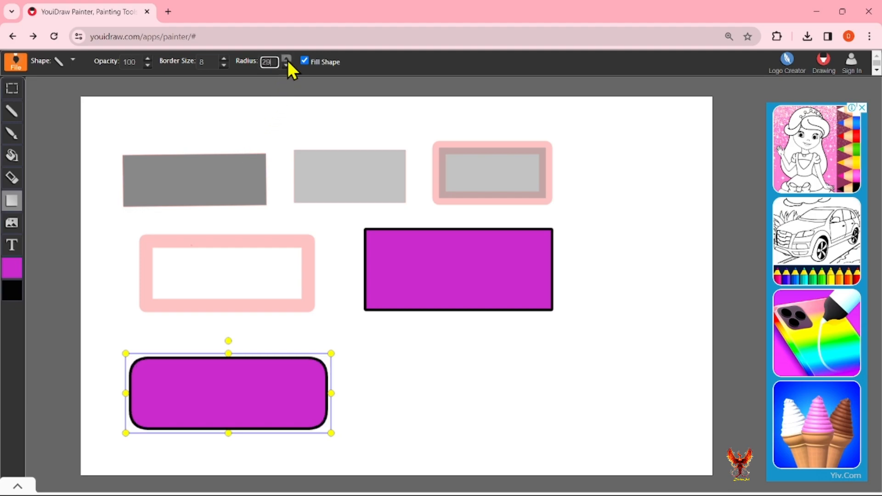
{"action": "left_click", "coordinate": [286, 59]}
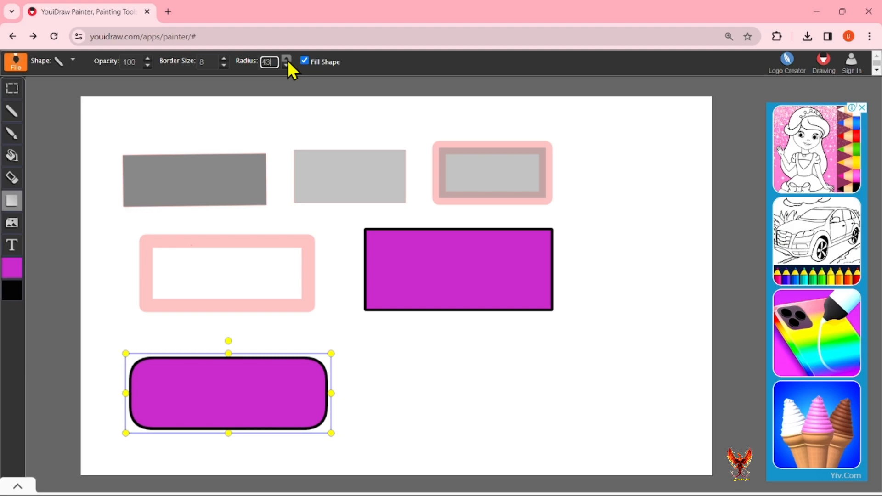
{"action": "left_click", "coordinate": [286, 59]}
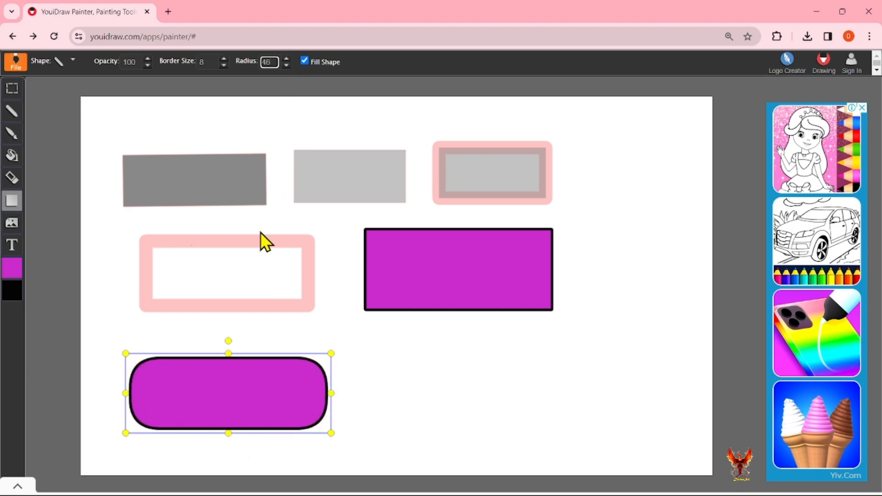
{"action": "double_click", "coordinate": [267, 64]}
{"action": "type", "text": "80"}
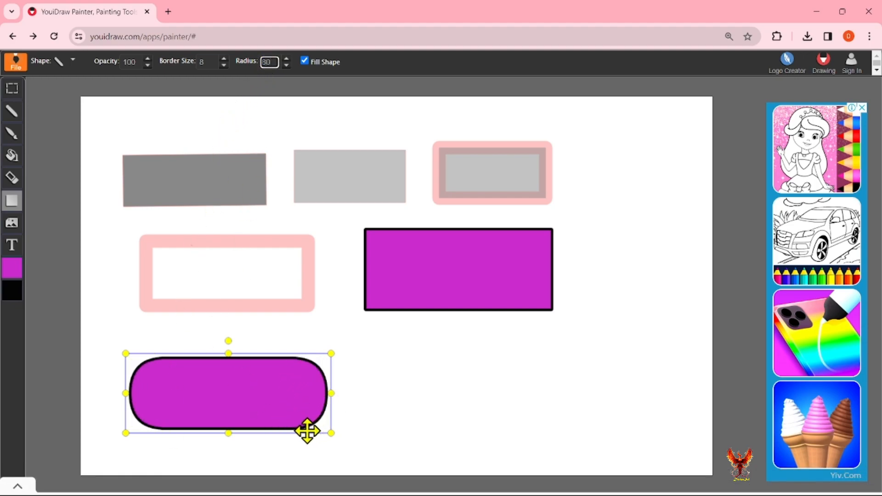
{"action": "double_click", "coordinate": [265, 64]}
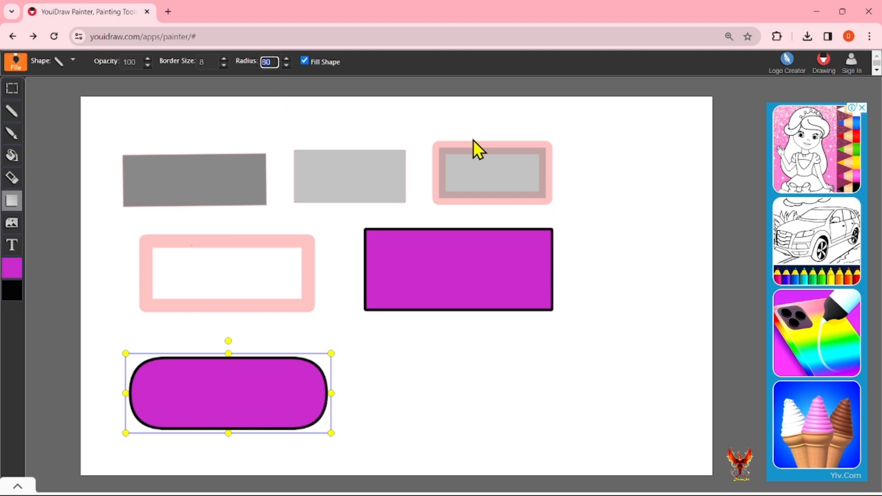
{"action": "type", "text": "200"}
{"action": "double_click", "coordinate": [263, 64]}
{"action": "type", "text": "10"}
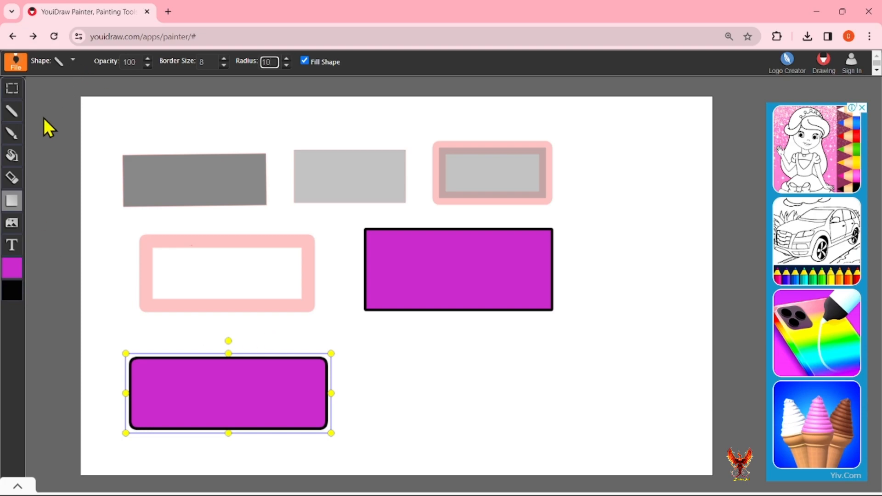
{"action": "left_click", "coordinate": [12, 202]}
{"action": "left_click", "coordinate": [73, 60]}
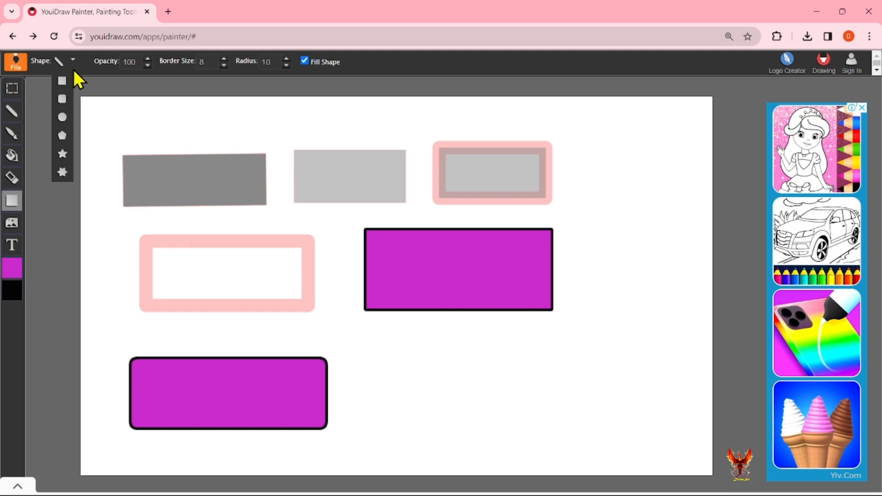
Switch to the polygon shape and draw a small purple polygon below the middle rectangle.
{"action": "left_click", "coordinate": [66, 123]}
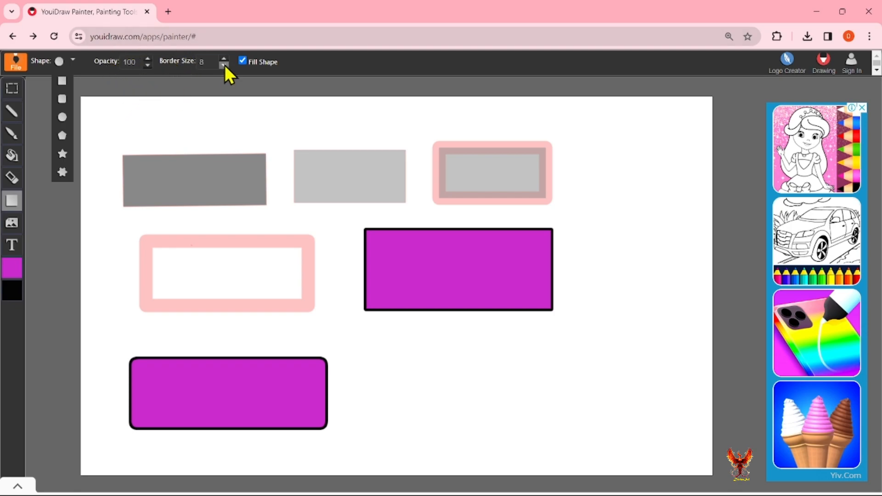
{"action": "left_click", "coordinate": [63, 136]}
{"action": "left_click_drag", "start_coordinate": [385, 337], "coordinate": [466, 428]}
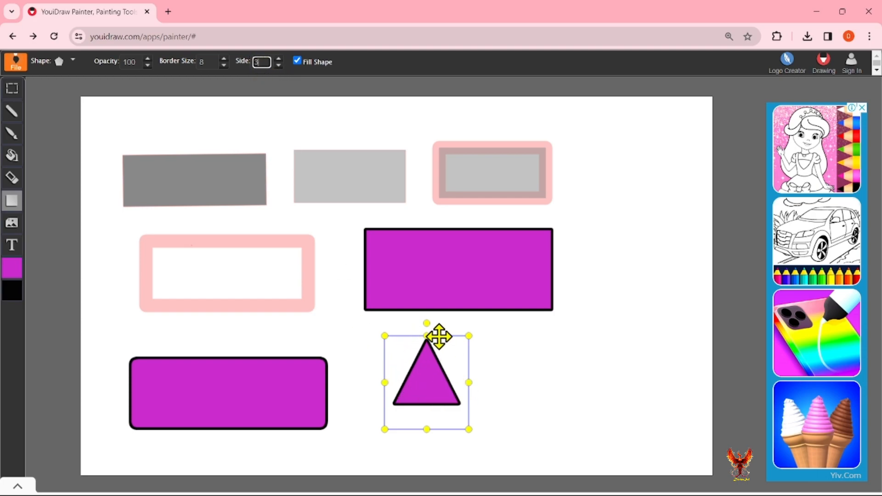
Step the polygon's sides up past six and back down to three, then switch to stars.
{"action": "left_click", "coordinate": [279, 58]}
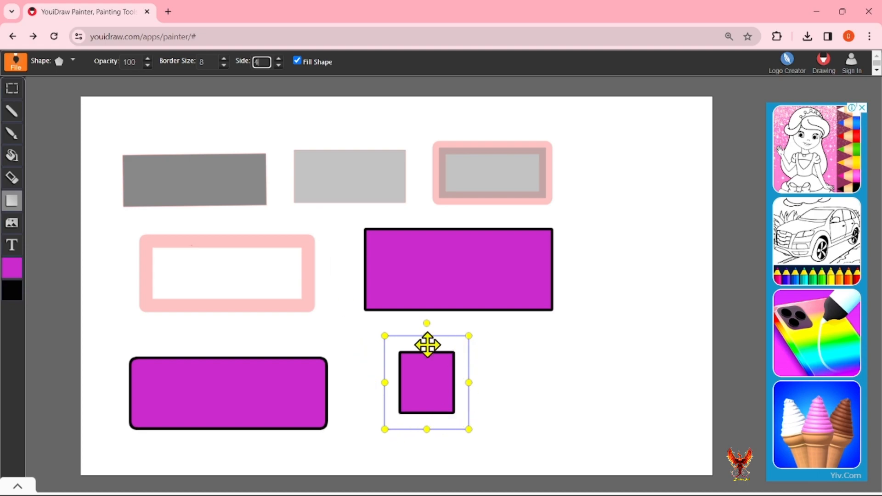
{"action": "left_click", "coordinate": [279, 59]}
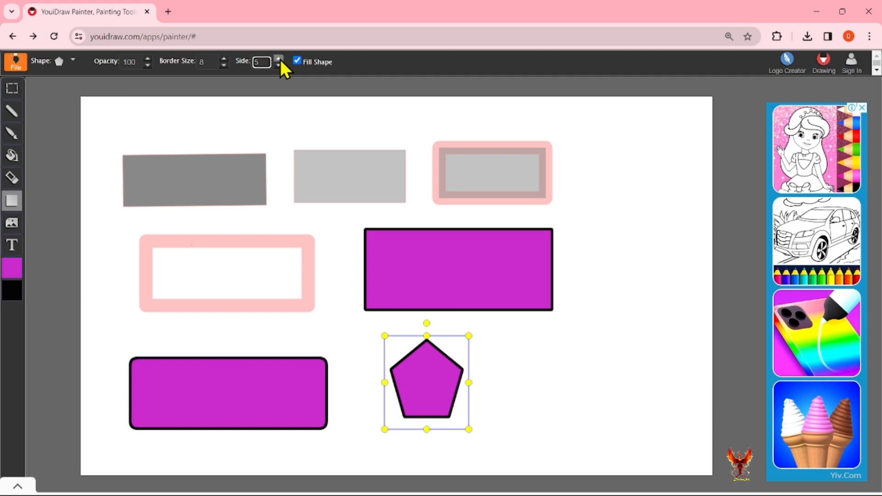
{"action": "left_click", "coordinate": [279, 58]}
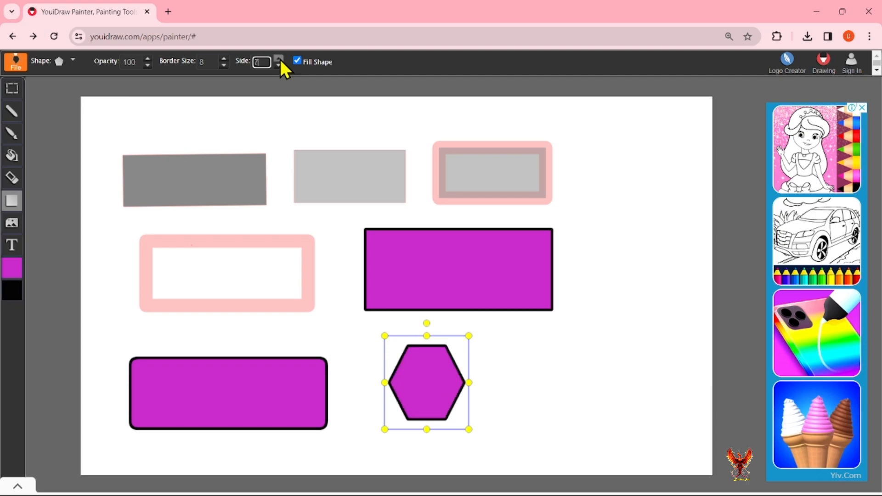
{"action": "left_click", "coordinate": [278, 58]}
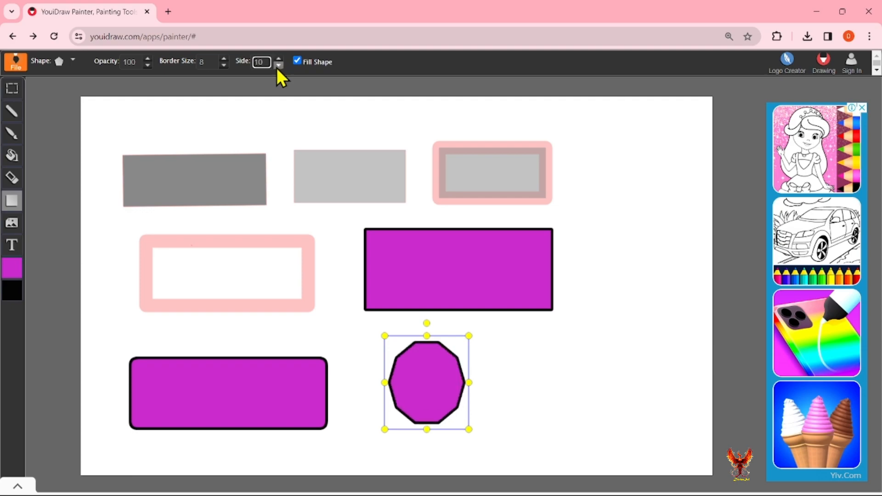
{"action": "left_click", "coordinate": [279, 65]}
{"action": "left_click", "coordinate": [279, 65]}
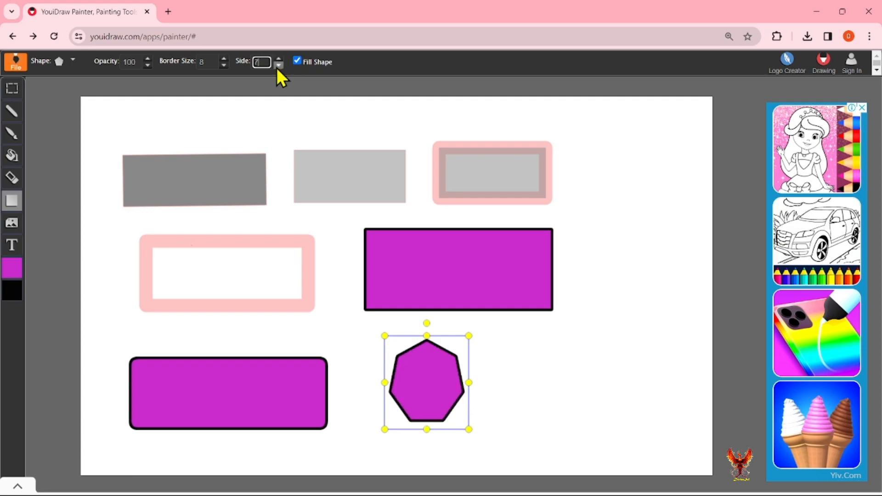
{"action": "left_click", "coordinate": [279, 65]}
{"action": "left_click", "coordinate": [279, 66]}
{"action": "left_click", "coordinate": [279, 65]}
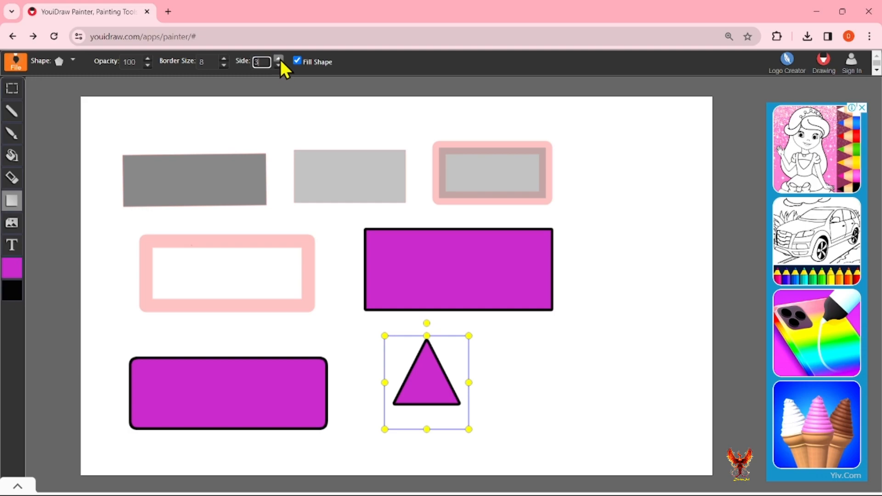
{"action": "left_click", "coordinate": [72, 60]}
{"action": "left_click", "coordinate": [63, 154]}
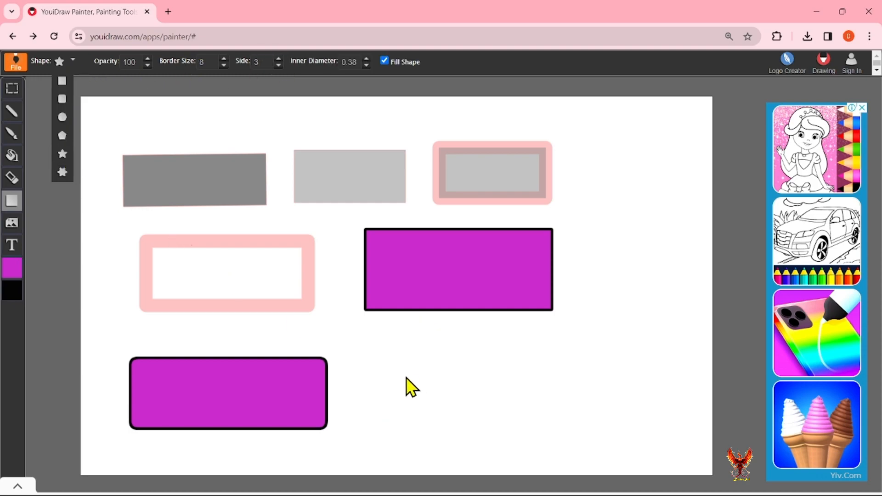
Draw a purple star at the bottom centre, raise it to 14 points, and enlarge it.
{"action": "left_click_drag", "start_coordinate": [396, 345], "coordinate": [490, 436]}
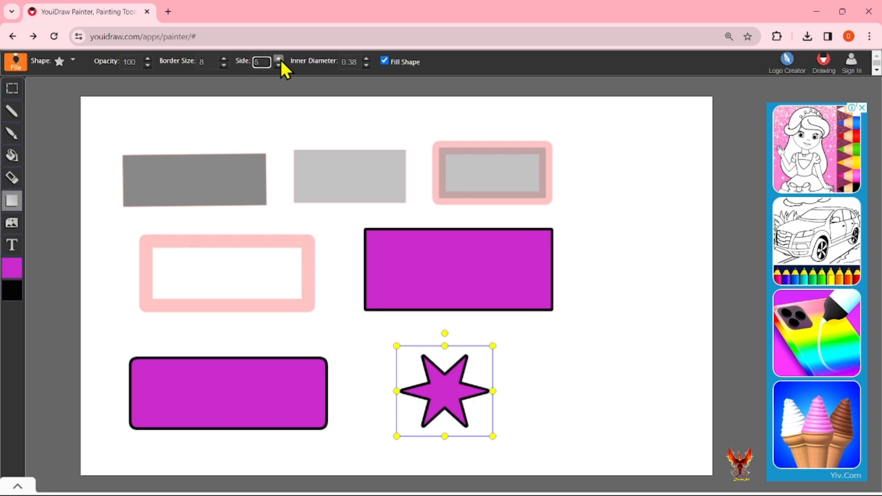
{"action": "left_click", "coordinate": [280, 60]}
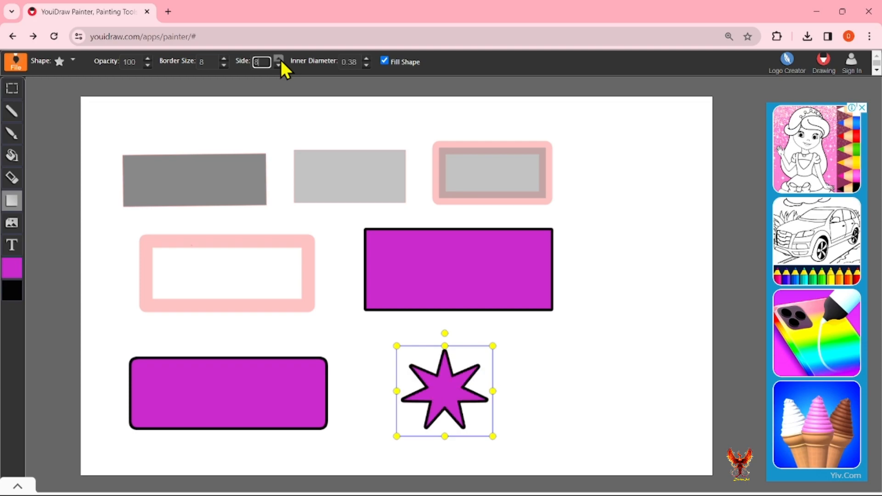
{"action": "left_click", "coordinate": [279, 59]}
{"action": "left_click", "coordinate": [279, 59]}
{"action": "left_click", "coordinate": [279, 59]}
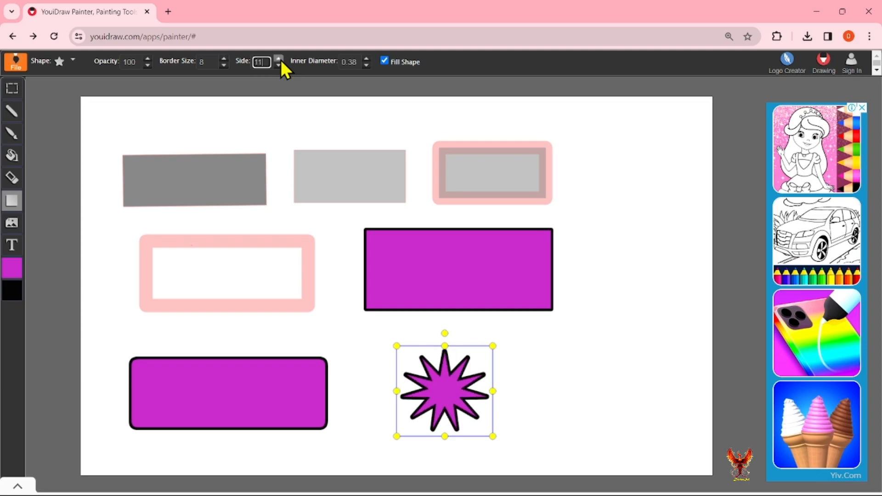
{"action": "left_click", "coordinate": [279, 59]}
{"action": "left_click", "coordinate": [279, 59]}
{"action": "left_click", "coordinate": [279, 59]}
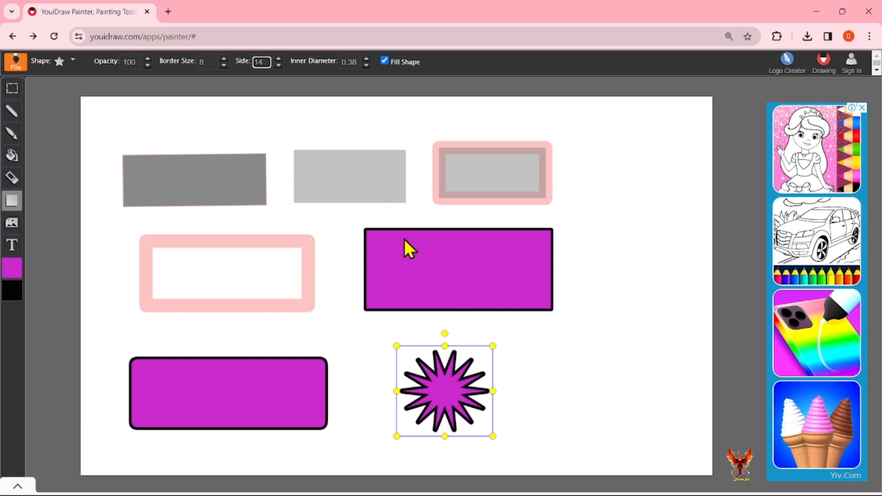
{"action": "left_click_drag", "start_coordinate": [493, 437], "coordinate": [597, 443]}
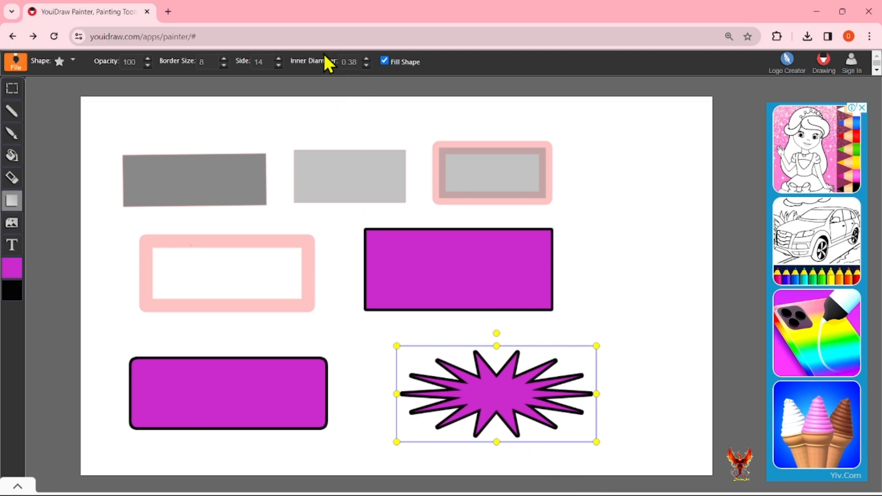
Set the starburst's inner diameter to 0.8 after testing 1 and 0.7, then deselect it.
{"action": "left_click", "coordinate": [367, 59]}
{"action": "left_click", "coordinate": [366, 59]}
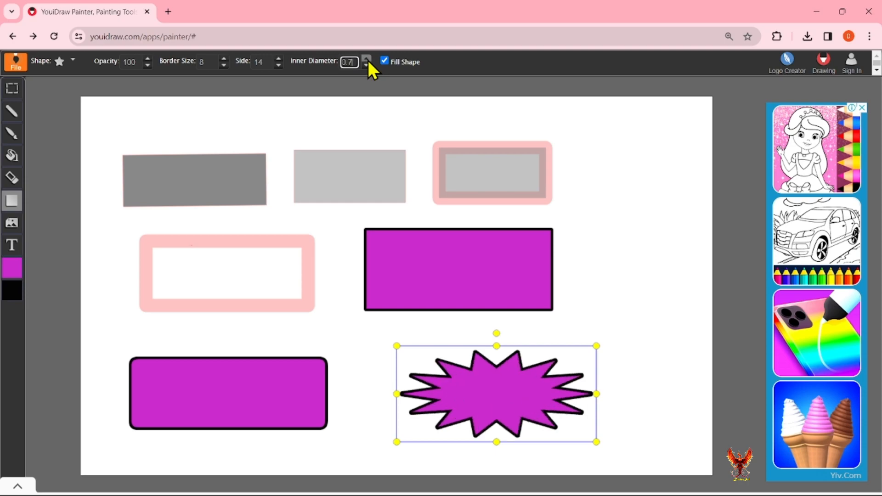
{"action": "left_click", "coordinate": [366, 59]}
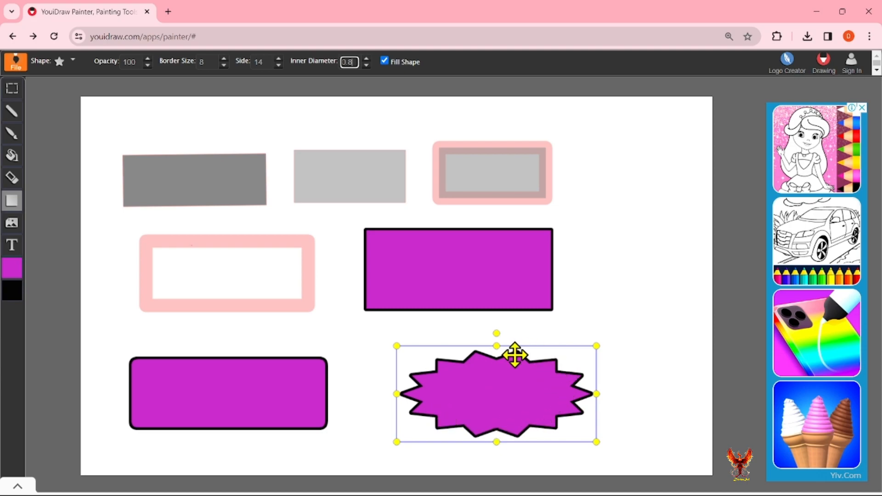
{"action": "left_click", "coordinate": [367, 59]}
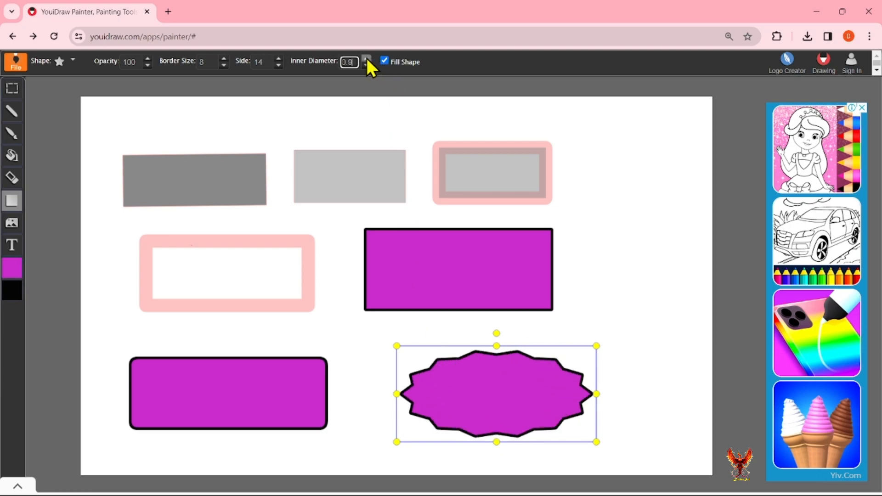
{"action": "left_click", "coordinate": [367, 59]}
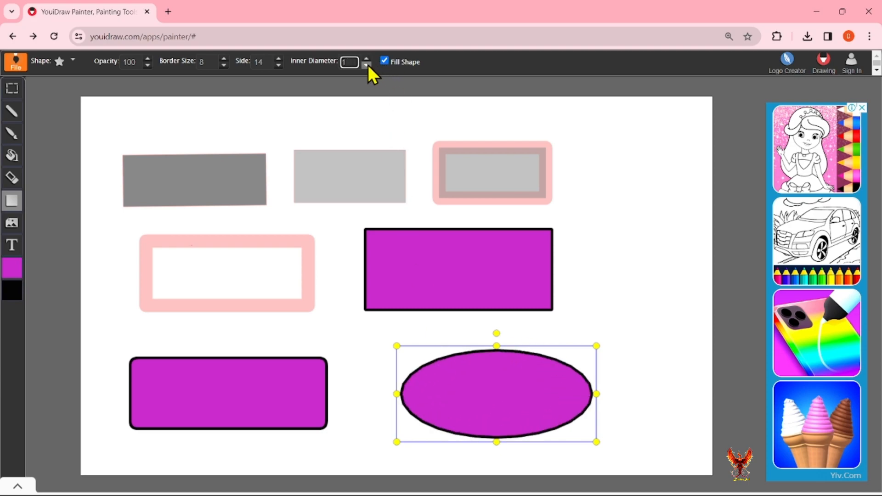
{"action": "left_click", "coordinate": [367, 66]}
{"action": "left_click", "coordinate": [367, 66]}
{"action": "left_click", "coordinate": [367, 67]}
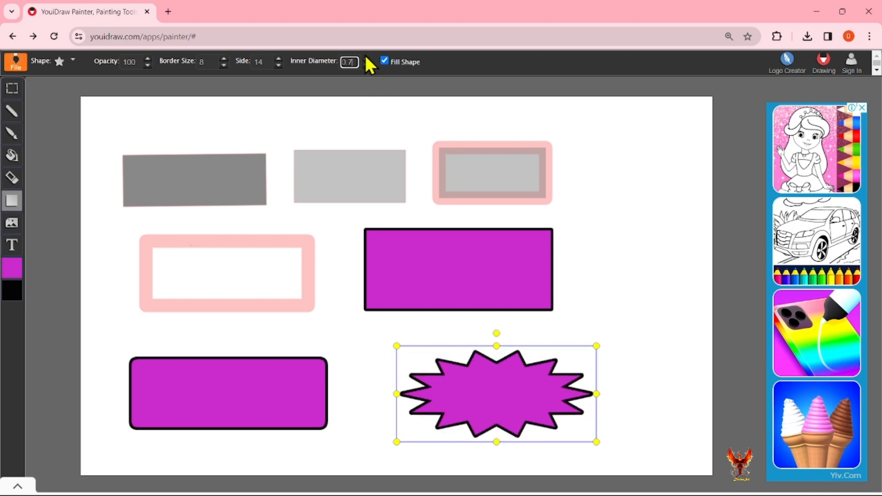
{"action": "left_click", "coordinate": [367, 59]}
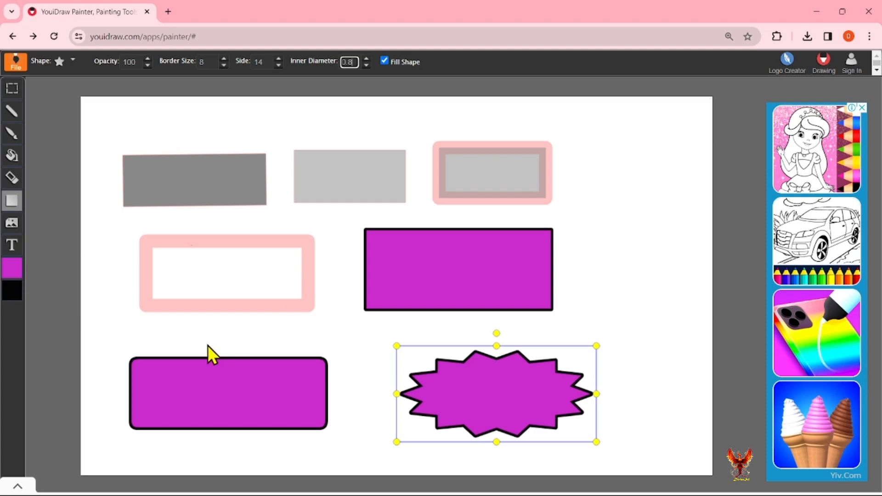
{"action": "left_click", "coordinate": [633, 431]}
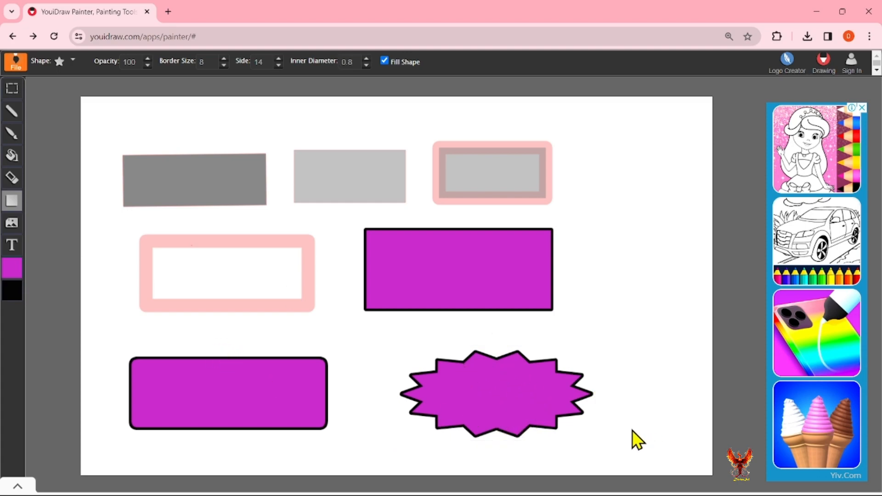
Pick the burst/seal shape type and draw it at the canvas's top right, widening it leftward.
{"action": "left_click", "coordinate": [72, 59]}
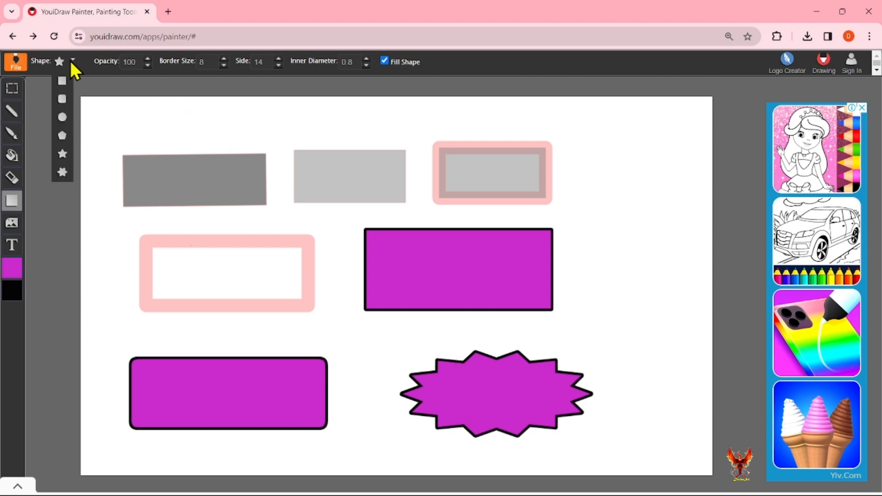
{"action": "left_click", "coordinate": [65, 179]}
{"action": "mouse_move", "coordinate": [603, 148]}
{"action": "left_mouse_down"}
{"action": "mouse_move", "coordinate": [683, 287]}
{"action": "mouse_move", "coordinate": [696, 290]}
{"action": "left_mouse_up"}
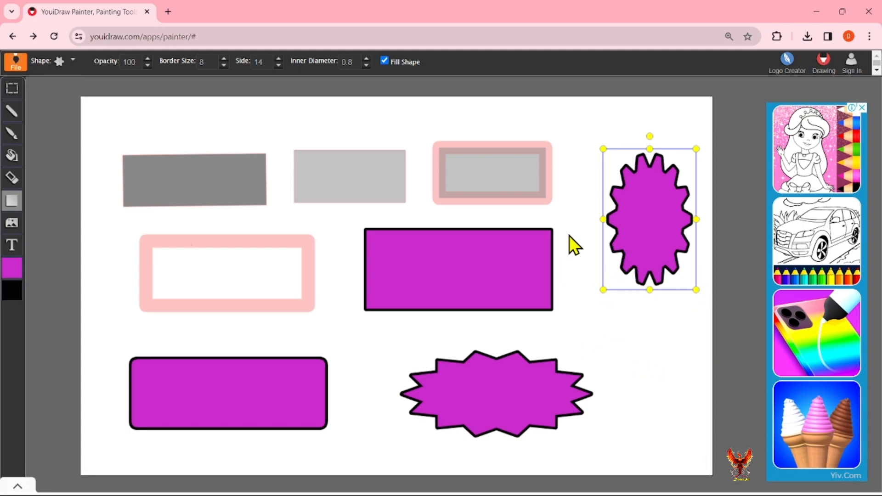
{"action": "left_click_drag", "start_coordinate": [601, 219], "coordinate": [578, 220]}
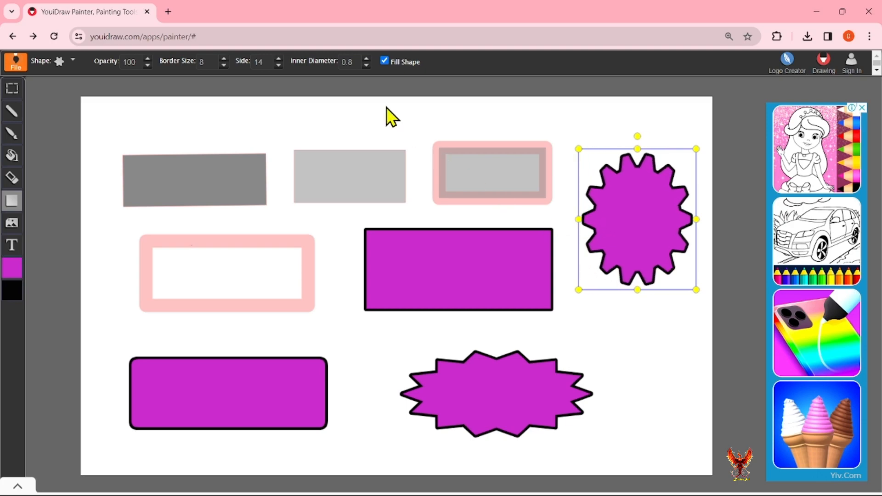
Raise the shape's point count to 20, then lower it through 13 and 8 down to four sides.
{"action": "left_click", "coordinate": [278, 59]}
{"action": "left_click", "coordinate": [278, 59]}
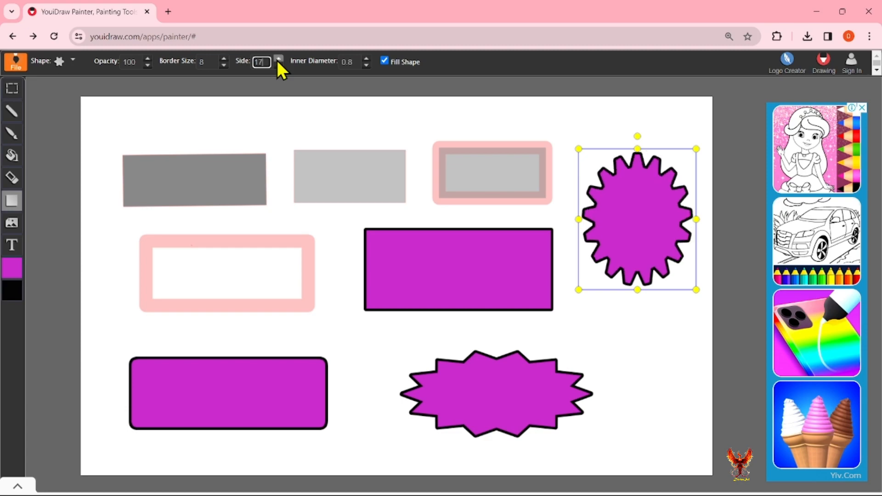
{"action": "left_click", "coordinate": [278, 59]}
{"action": "left_click", "coordinate": [279, 59]}
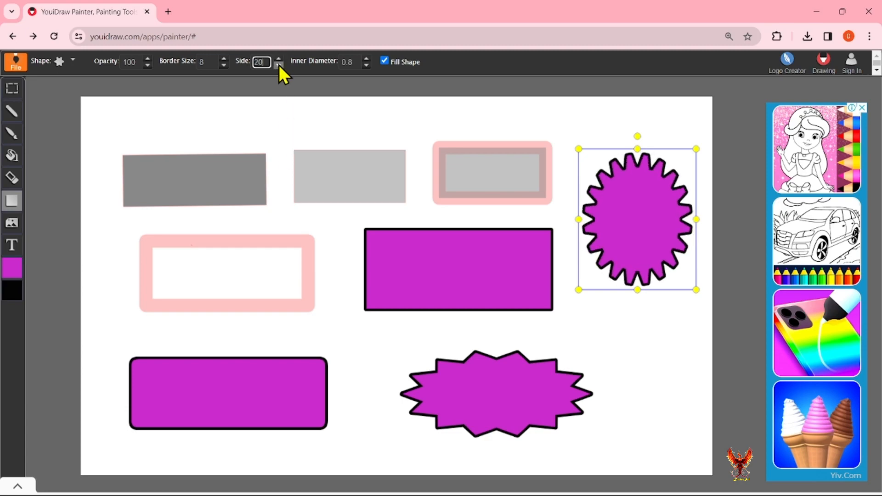
{"action": "left_click", "coordinate": [278, 64]}
{"action": "left_click", "coordinate": [279, 64]}
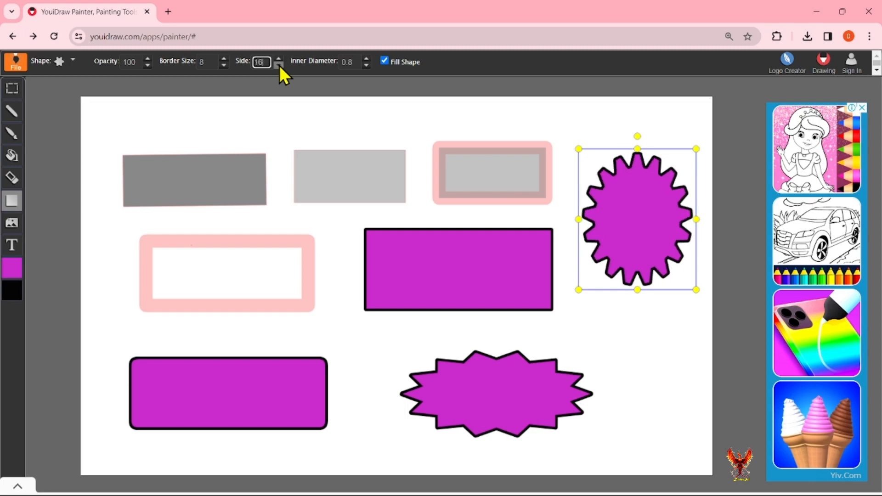
{"action": "left_click", "coordinate": [279, 65]}
{"action": "left_click", "coordinate": [278, 65]}
{"action": "left_click", "coordinate": [278, 65]}
{"action": "left_click", "coordinate": [278, 65]}
{"action": "left_click", "coordinate": [278, 65]}
{"action": "left_click", "coordinate": [279, 64]}
{"action": "left_click", "coordinate": [279, 65]}
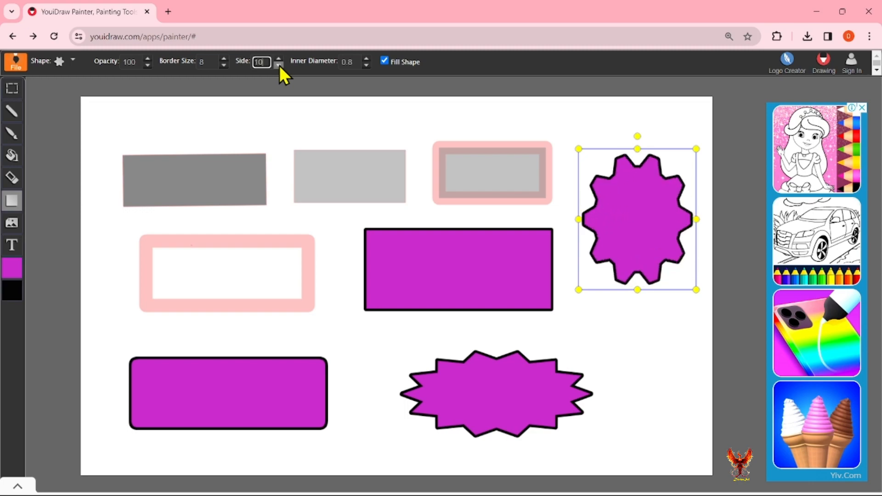
{"action": "left_click", "coordinate": [279, 65]}
{"action": "left_click", "coordinate": [278, 65]}
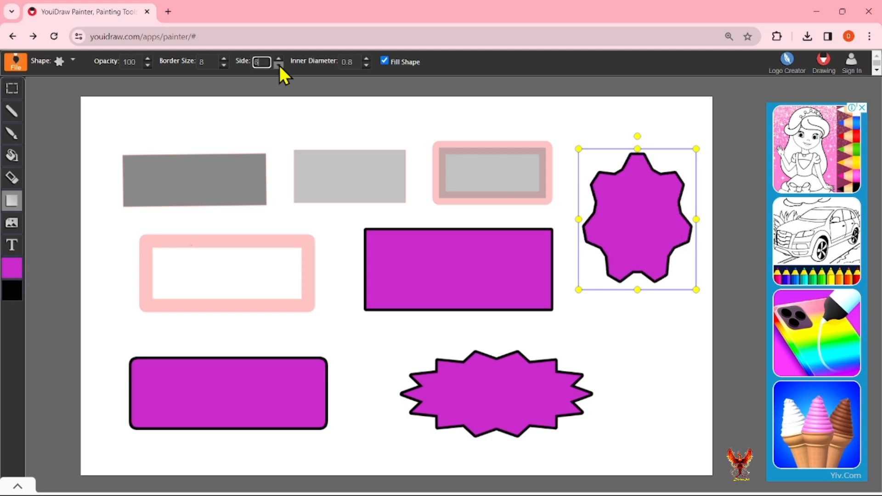
{"action": "left_click", "coordinate": [279, 65]}
{"action": "left_click", "coordinate": [278, 65]}
{"action": "left_click", "coordinate": [279, 65]}
{"action": "left_click", "coordinate": [289, 68]}
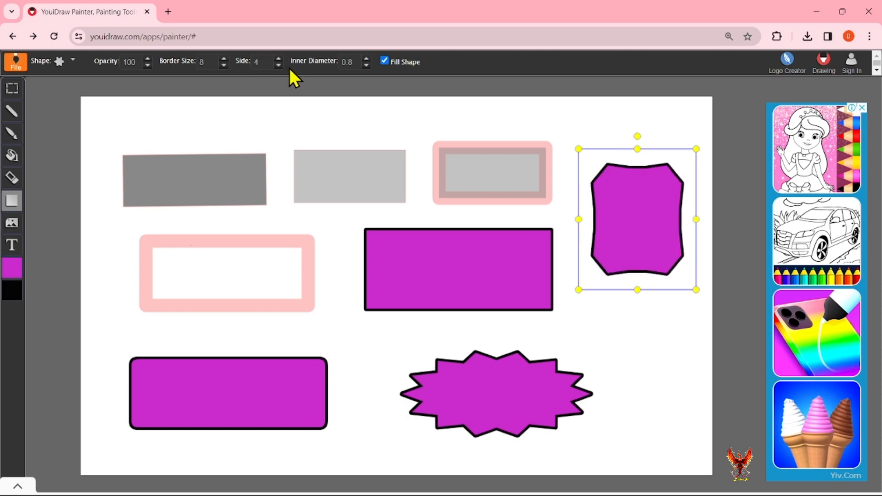
{"action": "left_click", "coordinate": [278, 65]}
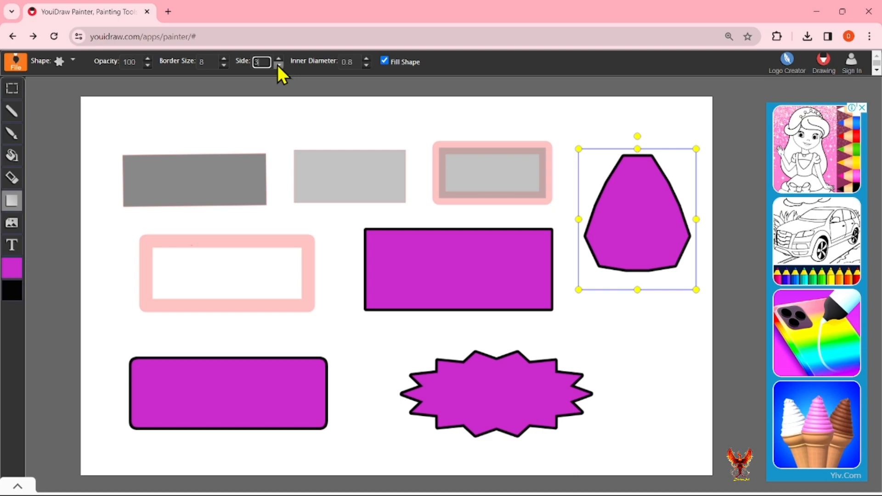
Raise the point count again through 11 and 19 up to 25 points.
{"action": "left_click", "coordinate": [279, 59]}
{"action": "left_click", "coordinate": [279, 58]}
{"action": "left_click", "coordinate": [279, 58]}
{"action": "left_click", "coordinate": [279, 59]}
{"action": "left_click", "coordinate": [279, 58]}
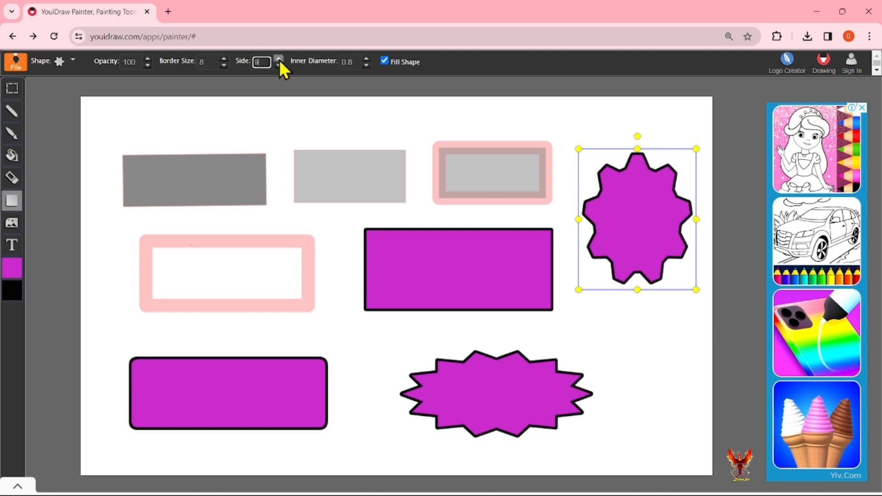
{"action": "left_click", "coordinate": [279, 59]}
{"action": "left_click", "coordinate": [279, 59]}
{"action": "left_click", "coordinate": [279, 59]}
{"action": "left_click", "coordinate": [279, 59]}
{"action": "left_click", "coordinate": [279, 59]}
{"action": "left_click", "coordinate": [279, 58]}
{"action": "left_click", "coordinate": [279, 59]}
{"action": "left_click", "coordinate": [279, 58]}
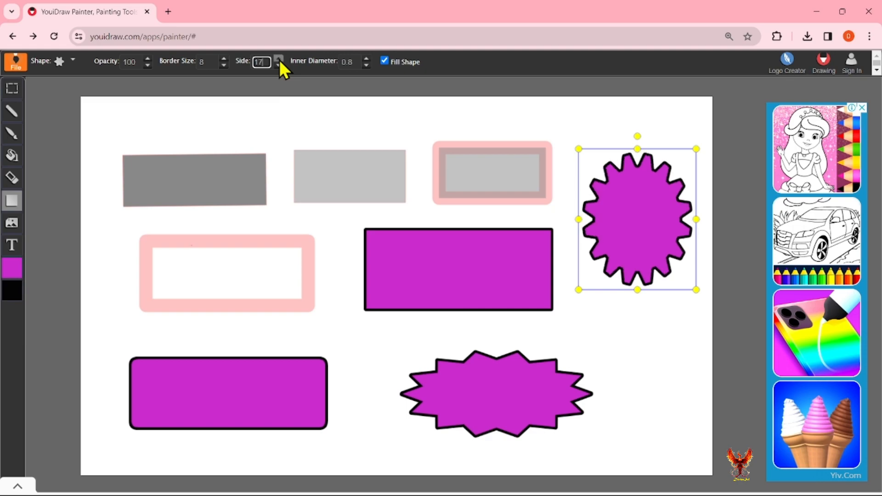
{"action": "left_click", "coordinate": [279, 58]}
{"action": "left_click", "coordinate": [279, 59]}
{"action": "left_click", "coordinate": [279, 59]}
{"action": "left_click", "coordinate": [279, 59]}
{"action": "left_click", "coordinate": [279, 59]}
{"action": "left_click", "coordinate": [279, 59]}
{"action": "left_click", "coordinate": [278, 59]}
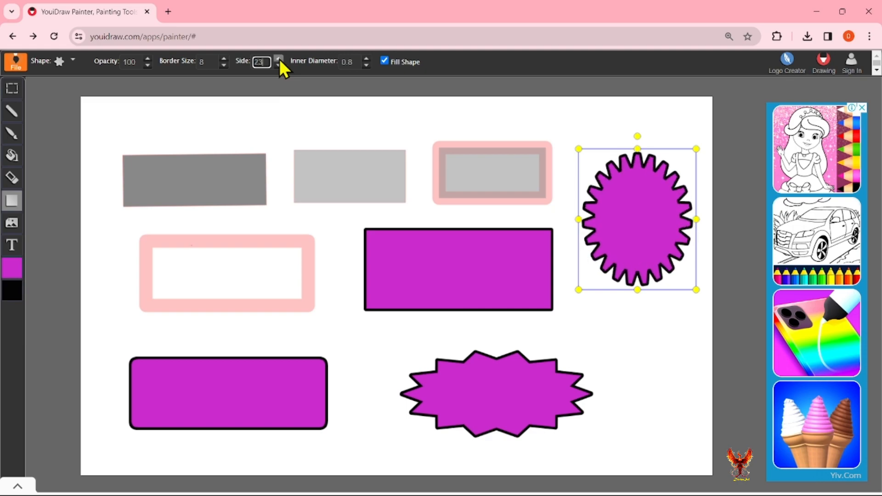
{"action": "left_click", "coordinate": [279, 58]}
{"action": "left_click", "coordinate": [279, 59]}
{"action": "left_click", "coordinate": [279, 58]}
{"action": "left_click", "coordinate": [279, 59]}
{"action": "left_click", "coordinate": [279, 59]}
{"action": "left_click", "coordinate": [279, 58]}
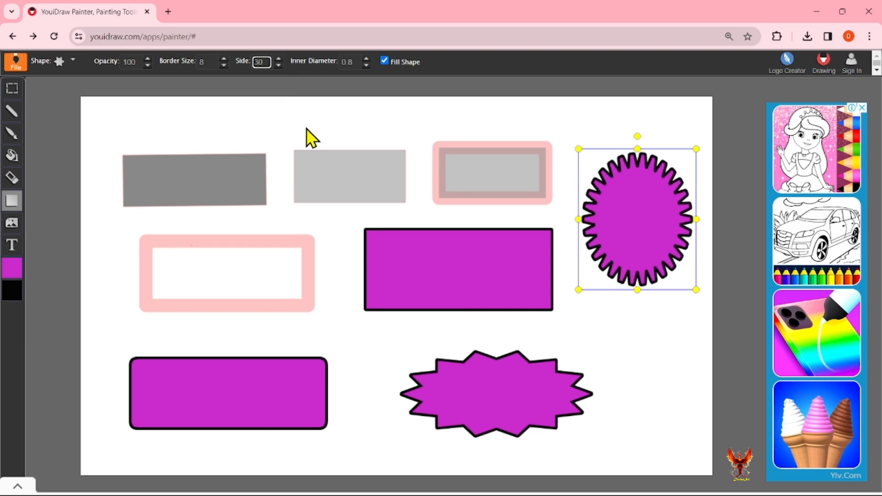
Set inner diameter to 0.9 for a wavy scalloped edge and settle the sides at 11.
{"action": "left_click", "coordinate": [366, 58]}
{"action": "left_click", "coordinate": [366, 58]}
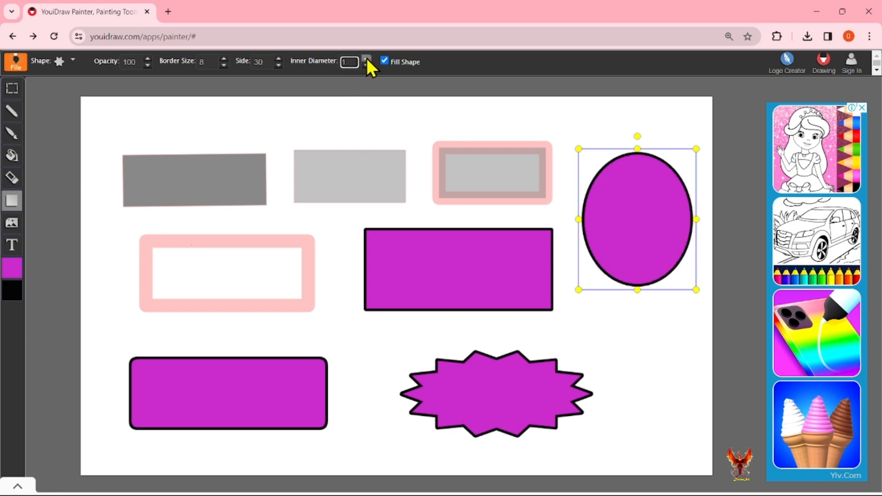
{"action": "left_click", "coordinate": [367, 65]}
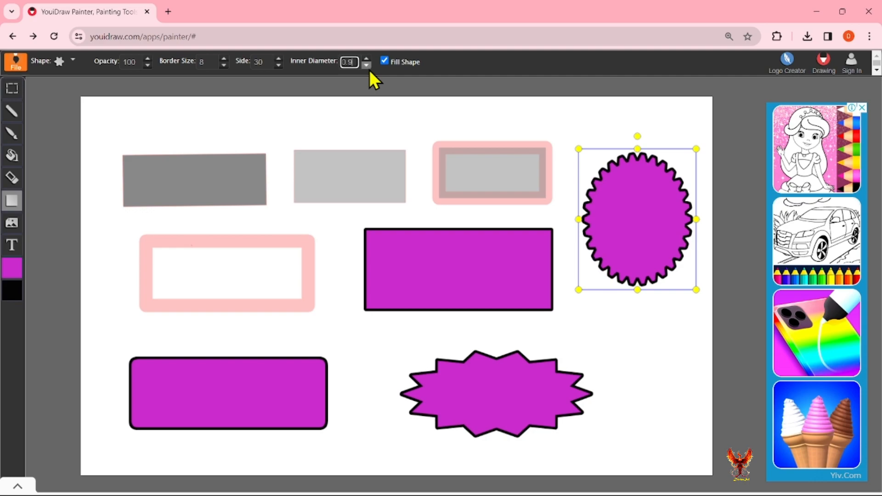
{"action": "left_click", "coordinate": [278, 59]}
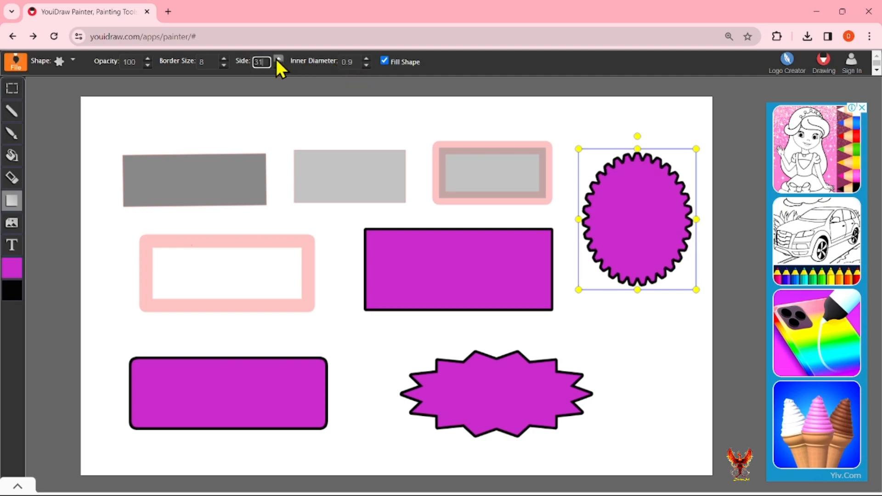
{"action": "left_click_drag", "start_coordinate": [279, 65], "coordinate": [279, 65]}
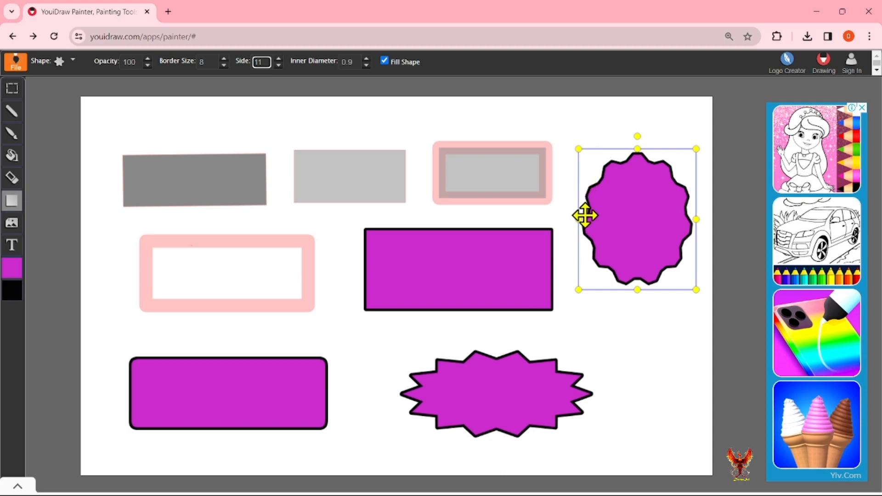
Give the seal shape a gradient fill running from purple to green.
{"action": "left_click", "coordinate": [17, 270]}
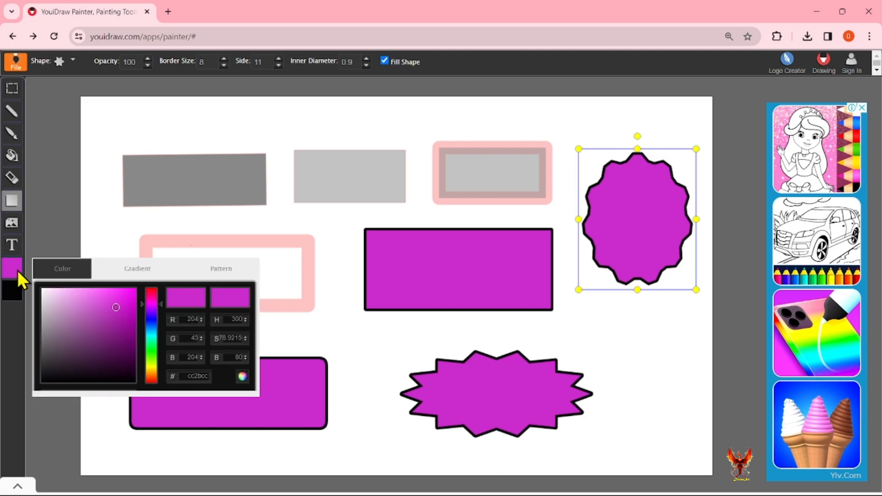
{"action": "left_click", "coordinate": [127, 271]}
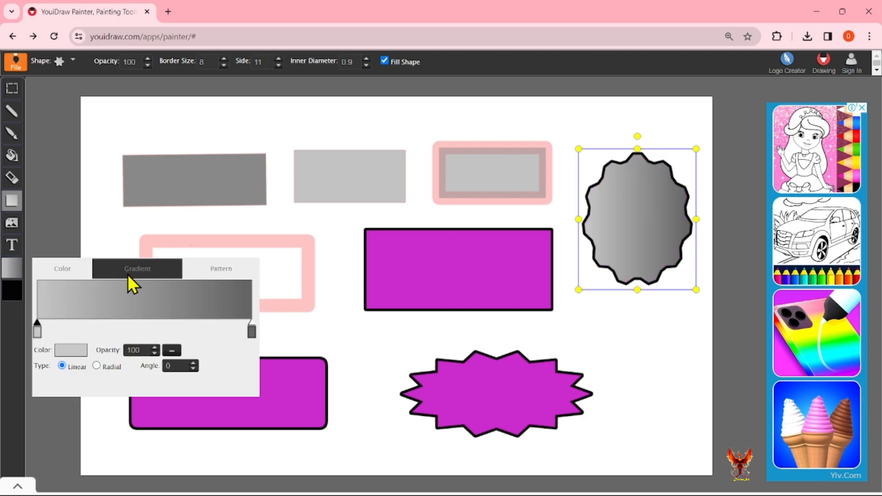
{"action": "left_click", "coordinate": [71, 350]}
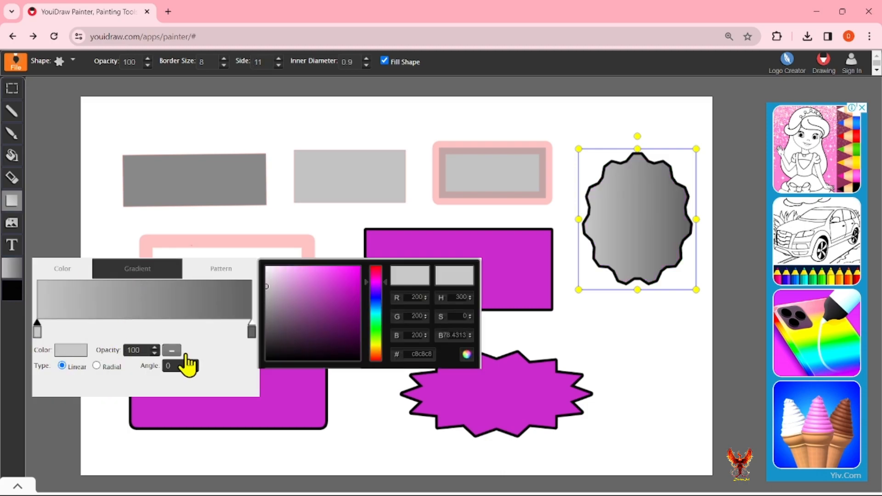
{"action": "left_click", "coordinate": [339, 310]}
{"action": "left_click", "coordinate": [343, 286]}
{"action": "left_click", "coordinate": [255, 338]}
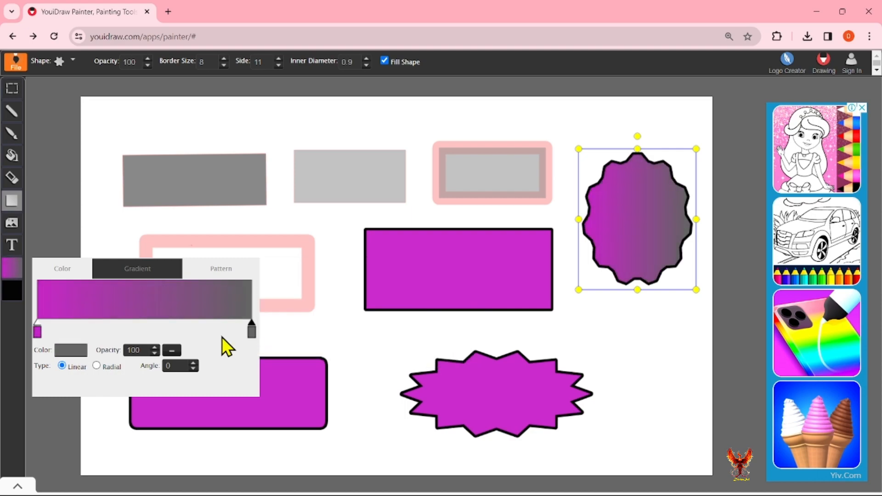
{"action": "left_click", "coordinate": [70, 351]}
{"action": "left_click", "coordinate": [373, 318]}
{"action": "left_click_drag", "start_coordinate": [374, 318], "coordinate": [373, 324]}
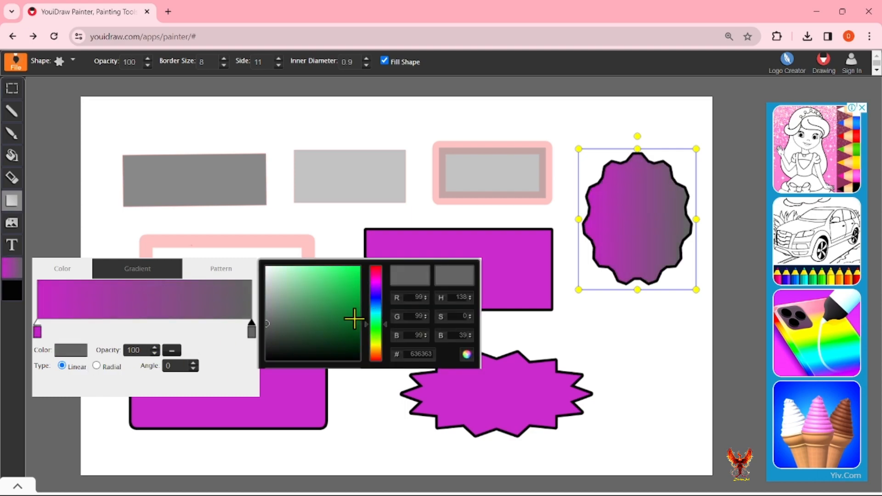
{"action": "left_click", "coordinate": [350, 291]}
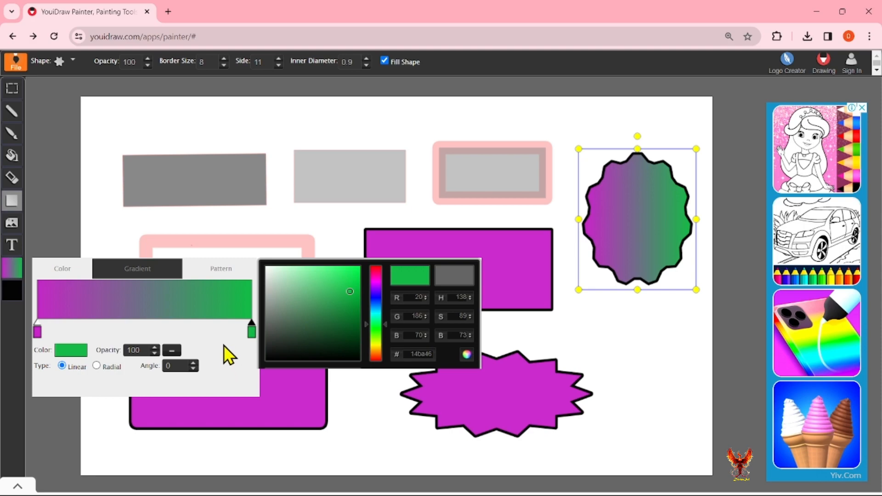
Try a radial gradient, revert to linear, then show the pattern fills.
{"action": "left_click", "coordinate": [96, 366]}
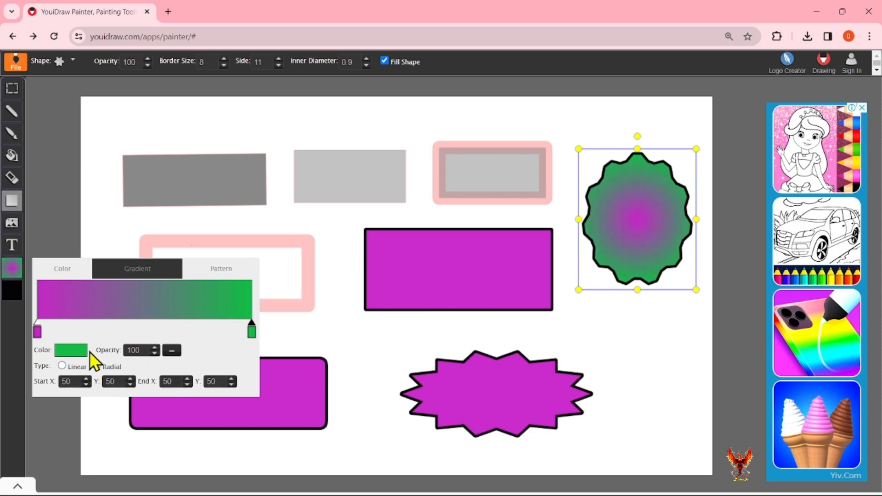
{"action": "left_click", "coordinate": [62, 366]}
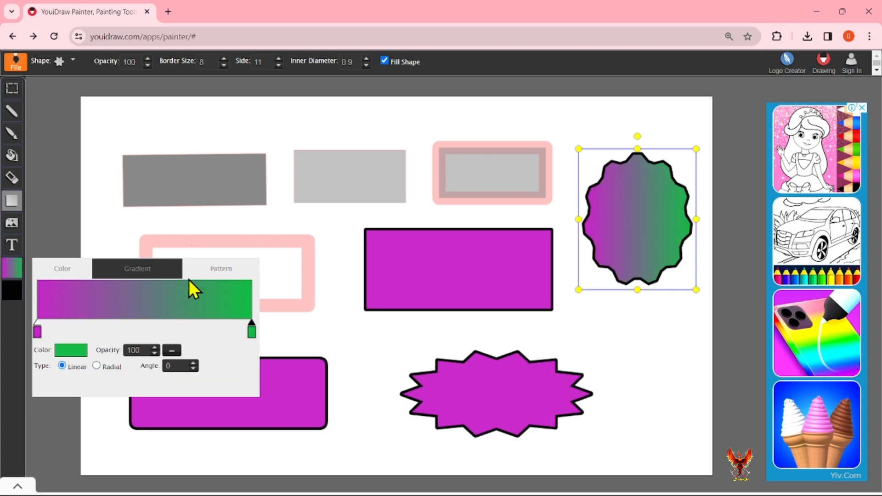
{"action": "left_click", "coordinate": [214, 270]}
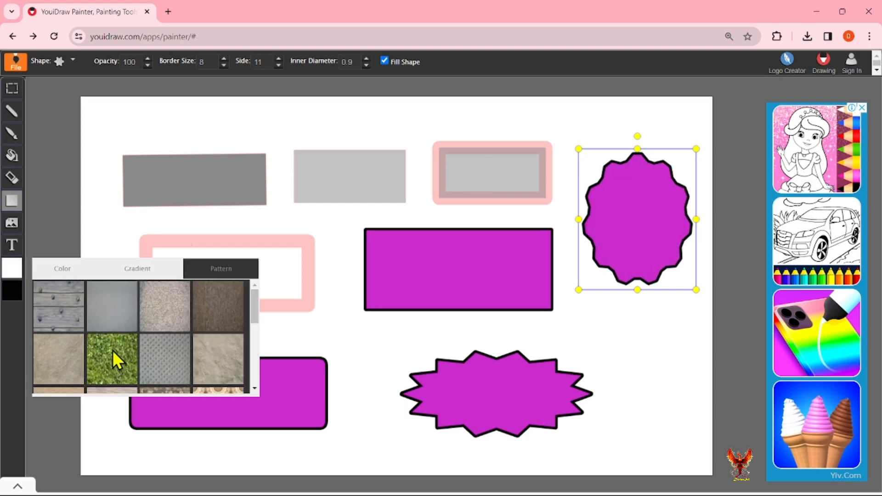
Preview beige, brown, sand and grey dotted patterns, keep the grass fill, then open border colour.
{"action": "left_click", "coordinate": [113, 351]}
{"action": "left_click", "coordinate": [168, 312]}
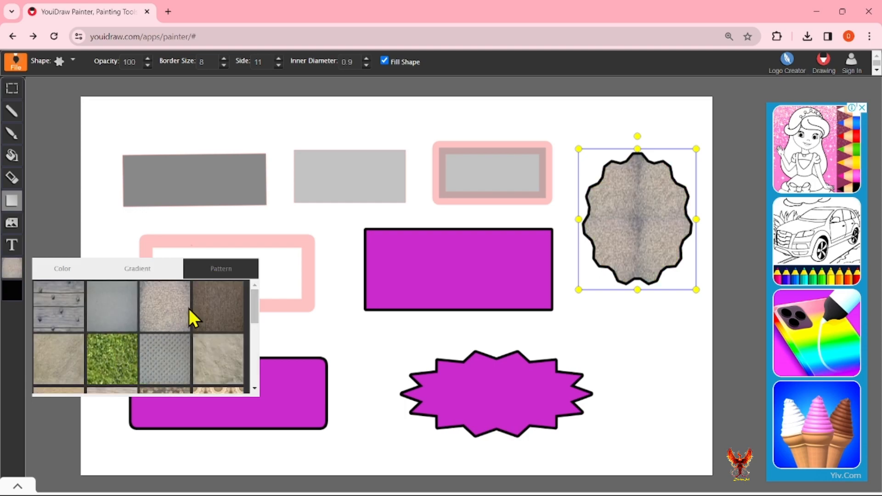
{"action": "left_click", "coordinate": [221, 306]}
{"action": "left_click", "coordinate": [212, 351]}
{"action": "left_click", "coordinate": [165, 361]}
{"action": "left_click", "coordinate": [114, 366]}
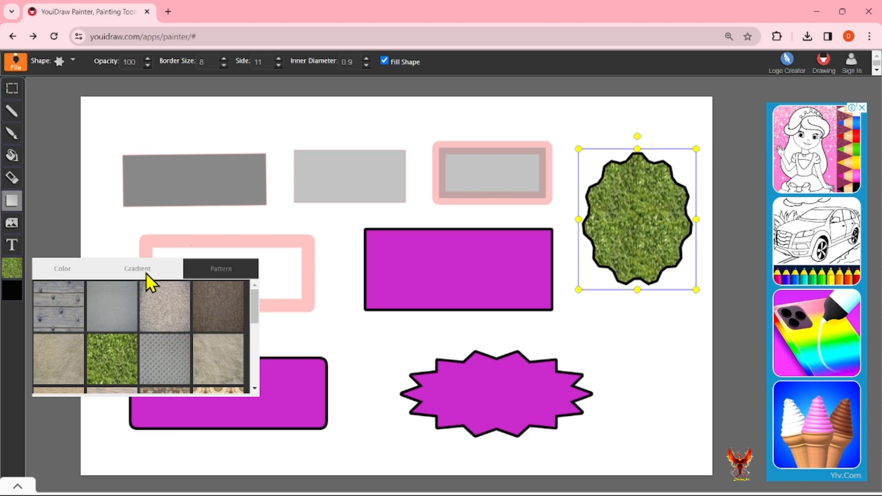
{"action": "left_click", "coordinate": [12, 294]}
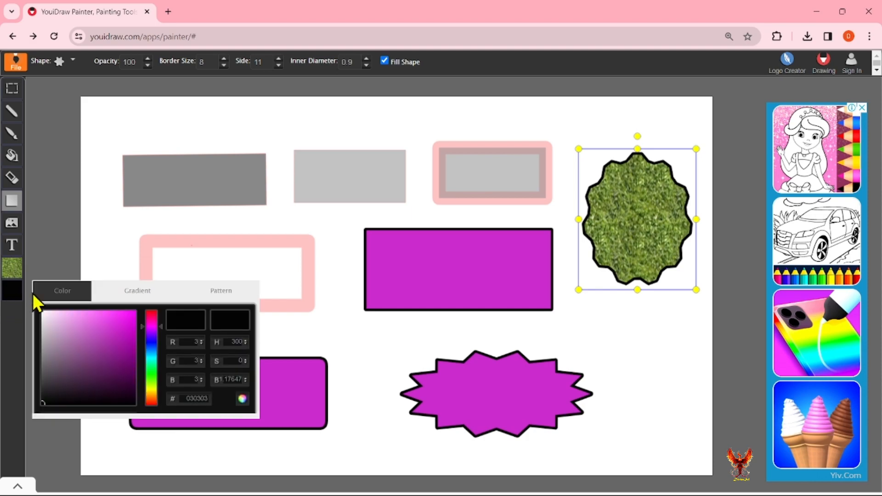
Make the seal's border a gradient from purple to green.
{"action": "left_click", "coordinate": [146, 298]}
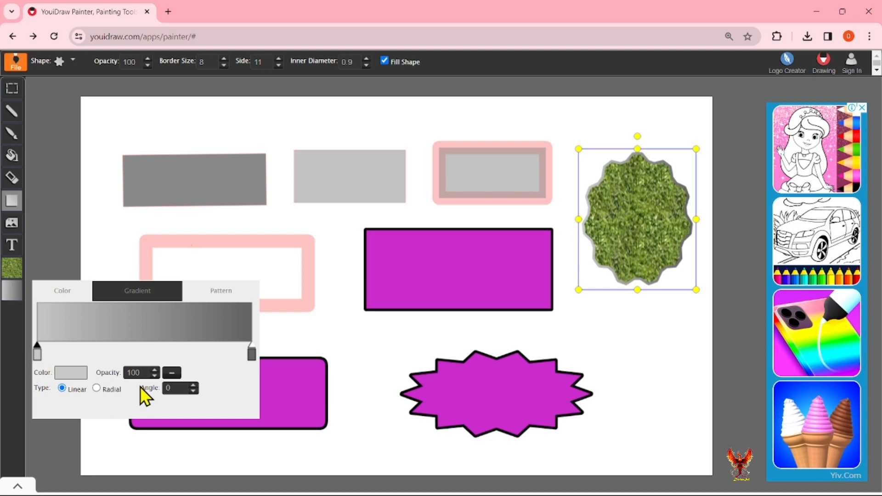
{"action": "left_click", "coordinate": [84, 377]}
{"action": "left_click", "coordinate": [353, 333]}
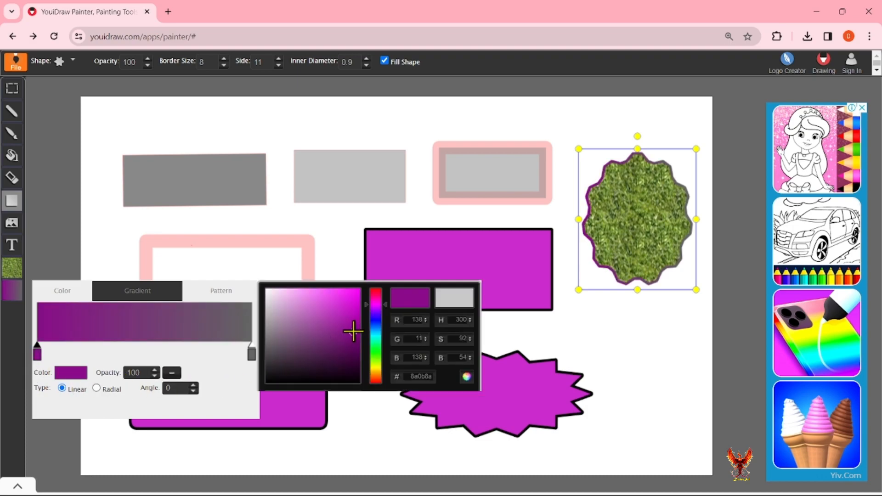
{"action": "left_click", "coordinate": [252, 354]}
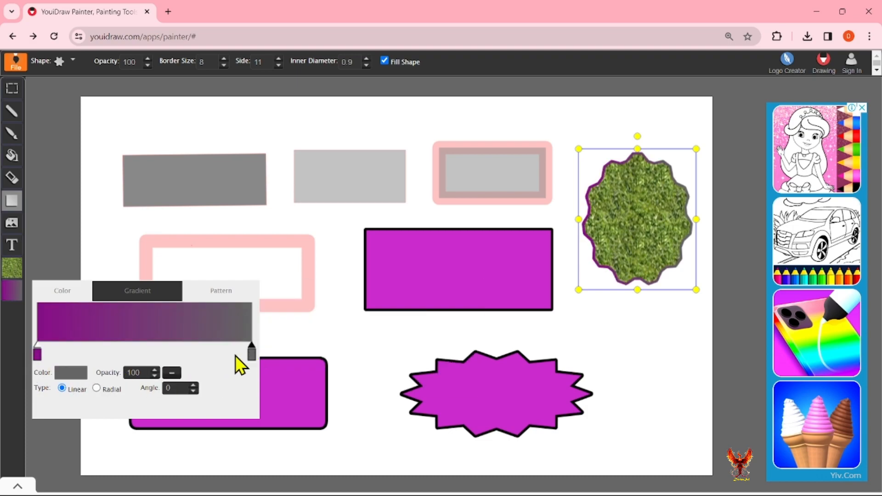
{"action": "left_click", "coordinate": [67, 373]}
{"action": "left_click", "coordinate": [367, 345]}
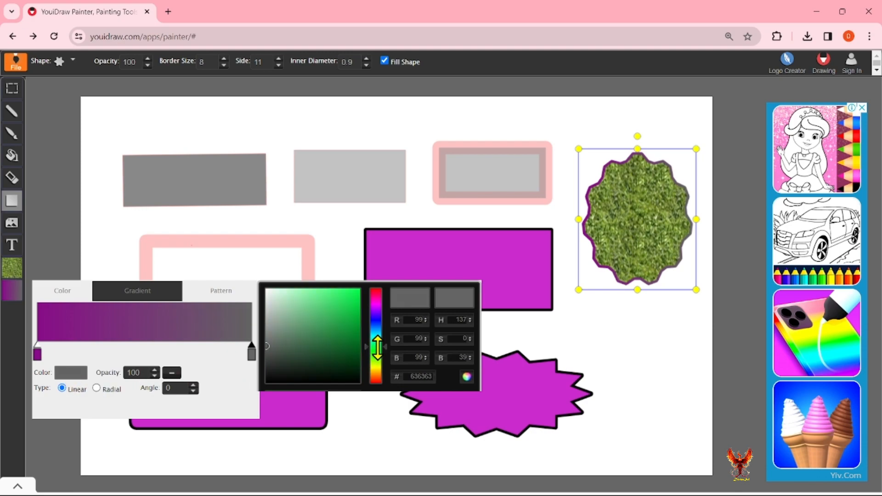
{"action": "left_click", "coordinate": [353, 330]}
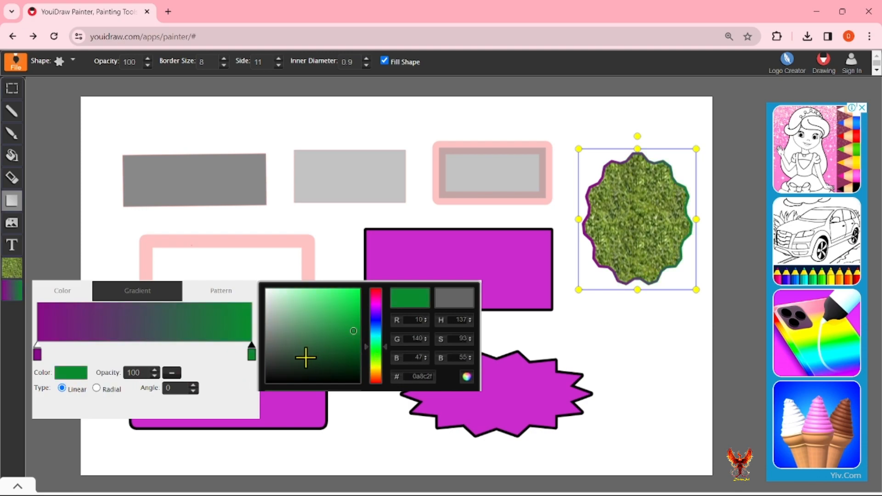
Preview grey, dark brown and dotted border textures, return to the gradient, and deselect the shape.
{"action": "left_click", "coordinate": [216, 292]}
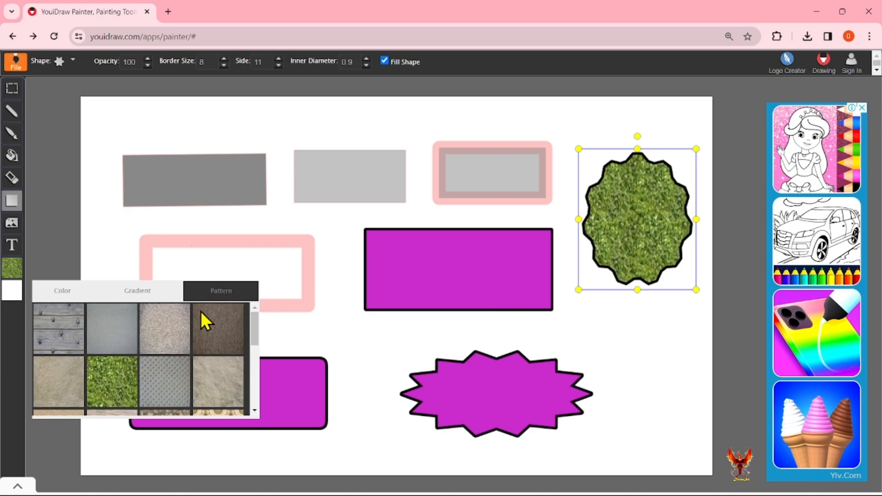
{"action": "left_click", "coordinate": [167, 330]}
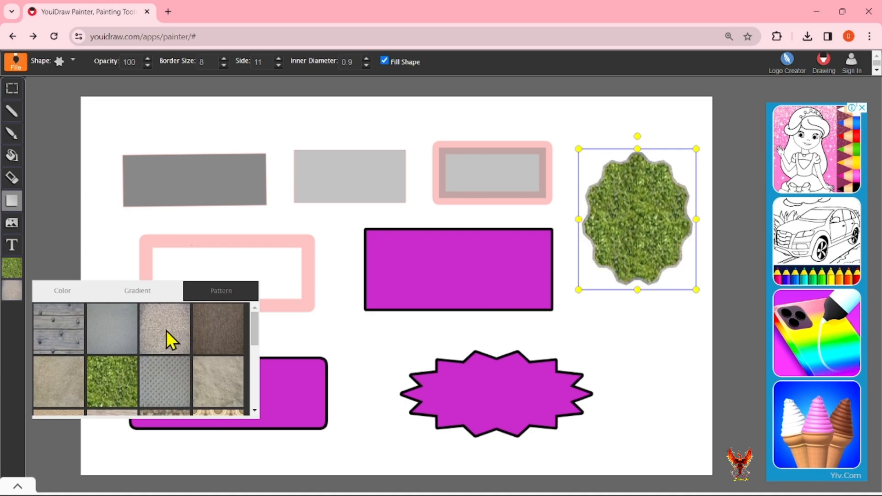
{"action": "left_click", "coordinate": [210, 343]}
{"action": "left_click", "coordinate": [161, 375]}
{"action": "left_click", "coordinate": [130, 292]}
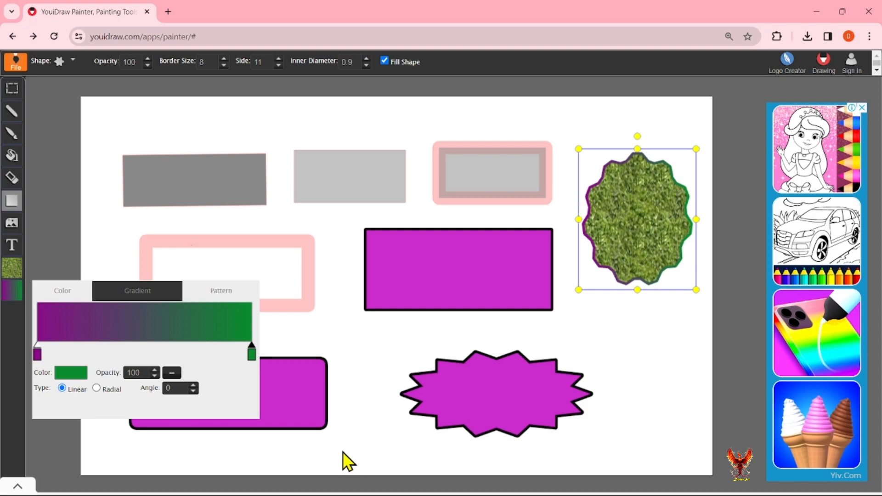
{"action": "left_click", "coordinate": [355, 455]}
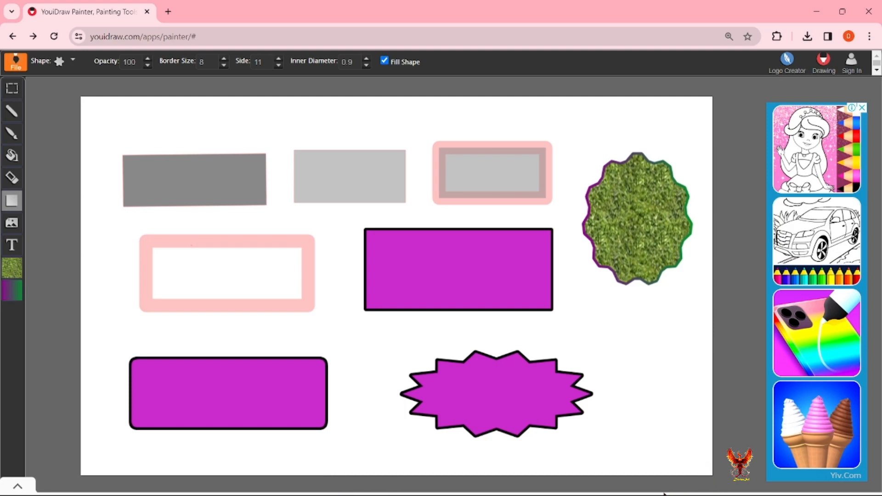
{"action": "mouse_move", "coordinate": [183, 495]}
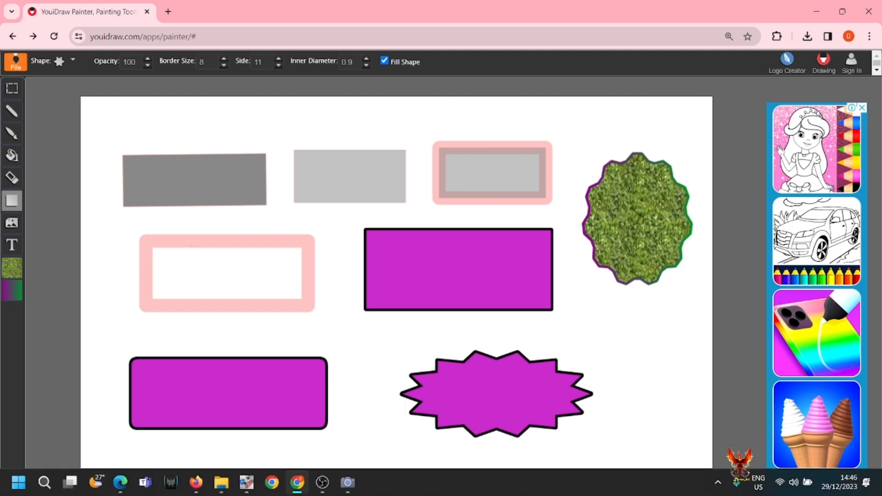